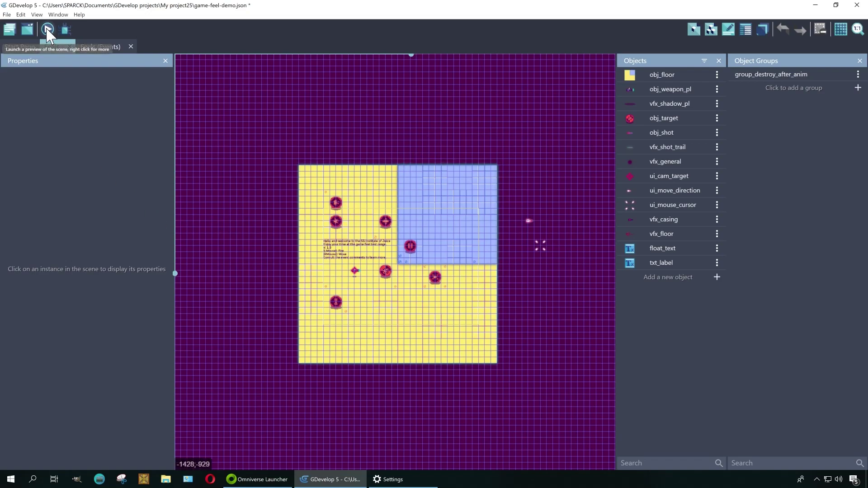
Preview the Feels scene in a maximized window, move the weapon across the range and fire at the Screenshake target.
click(47, 29)
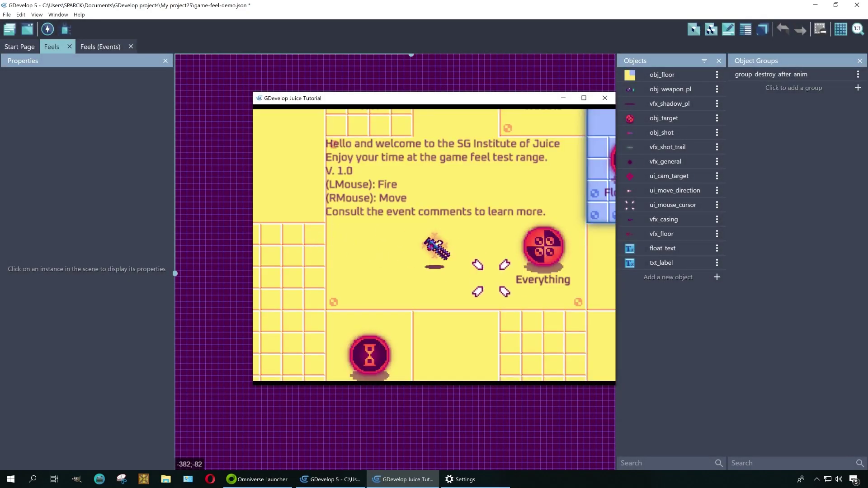
click(584, 97)
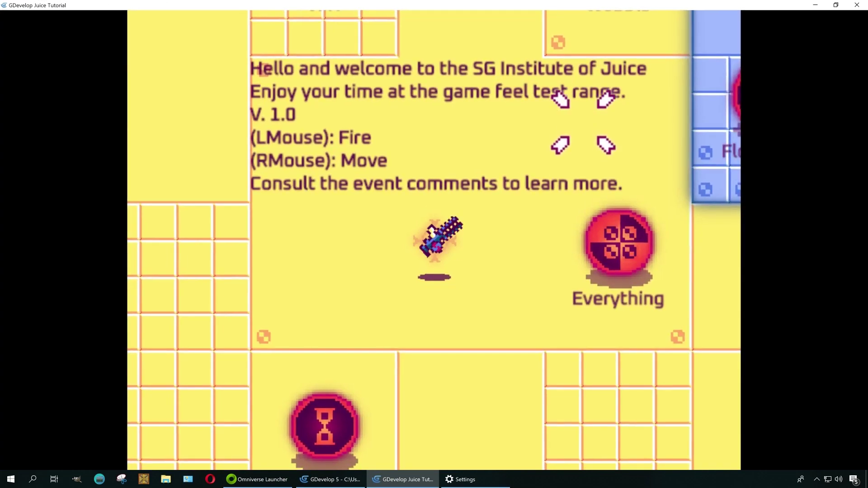
right_drag(516, 298, 361, 194)
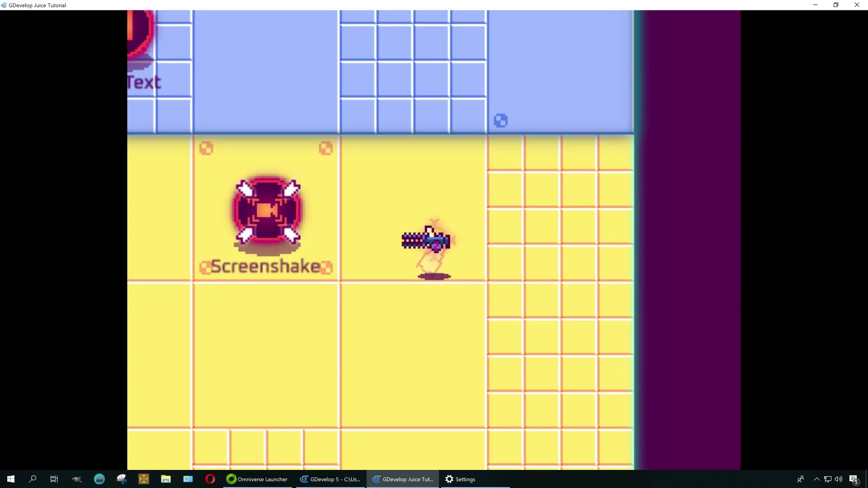
click(264, 209)
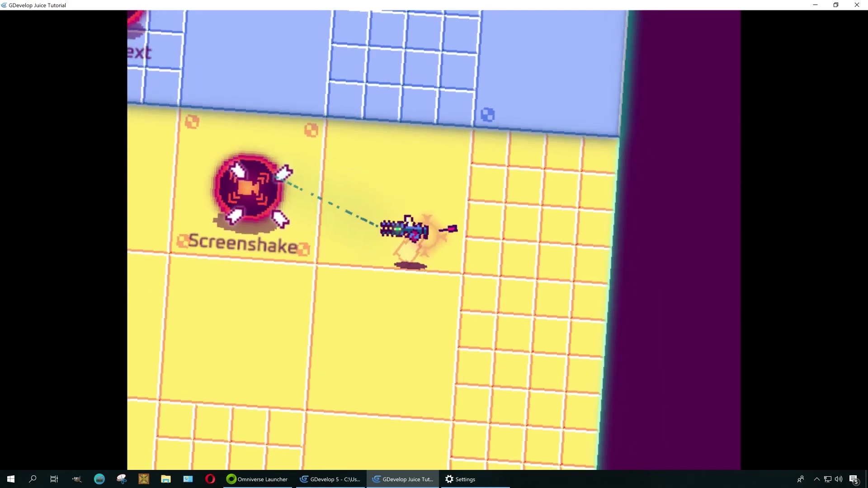
Move the weapon into the blue SFX area and fire at the Float Text target.
right_drag(267, 211, 356, 212)
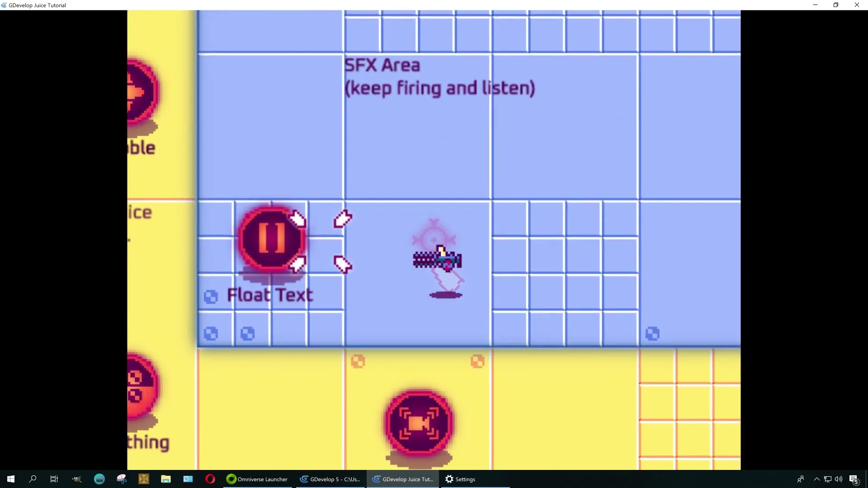
click(276, 225)
click(273, 226)
right_drag(271, 222, 384, 143)
click(381, 104)
Move the weapon to the Everything target and fire at it from different positions to test the combined effects.
right_drag(398, 92, 448, 102)
right_drag(434, 241, 411, 144)
click(467, 194)
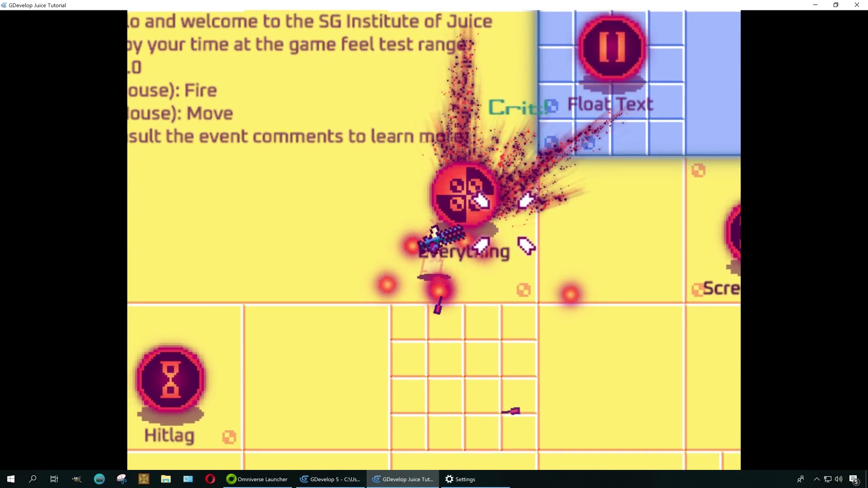
mouse_move(508, 226)
right_down()
mouse_move(496, 258)
mouse_move(440, 304)
mouse_move(361, 186)
mouse_move(399, 134)
mouse_move(398, 111)
right_up()
click(357, 86)
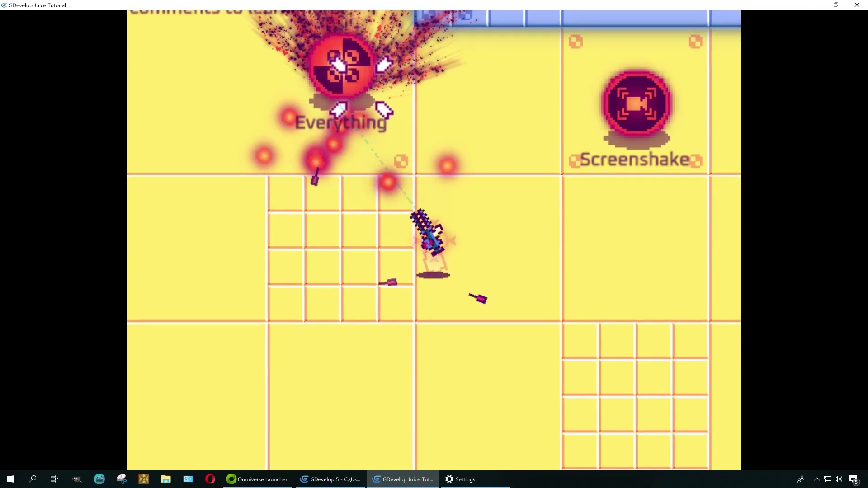
Move the weapon beside the Hitlag target and fire at it repeatedly to test the hit pause.
right_drag(358, 89, 502, 338)
right_drag(435, 241, 435, 241)
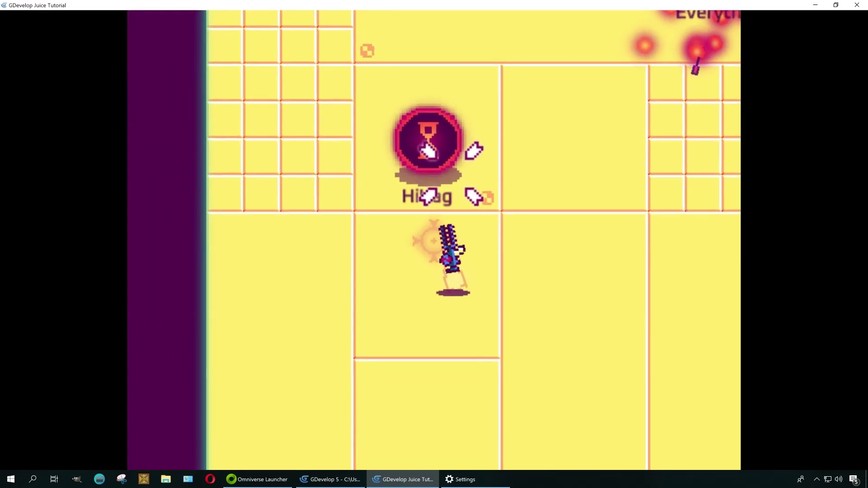
click(413, 121)
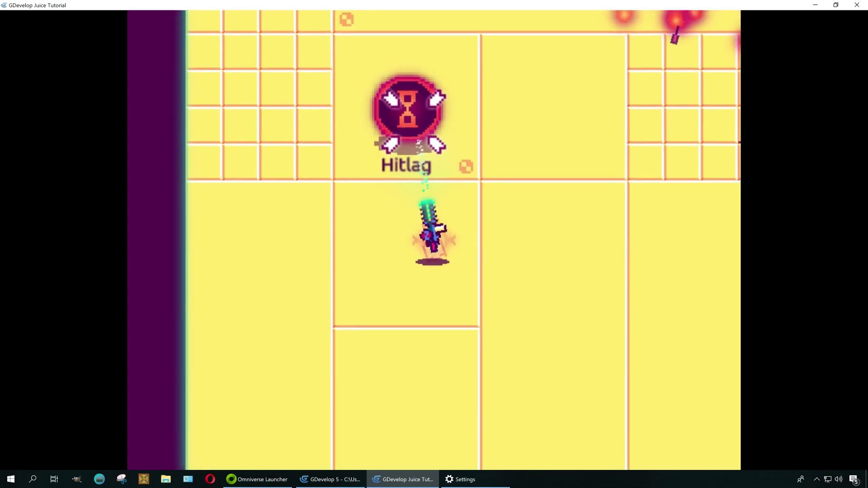
click(413, 121)
click(415, 120)
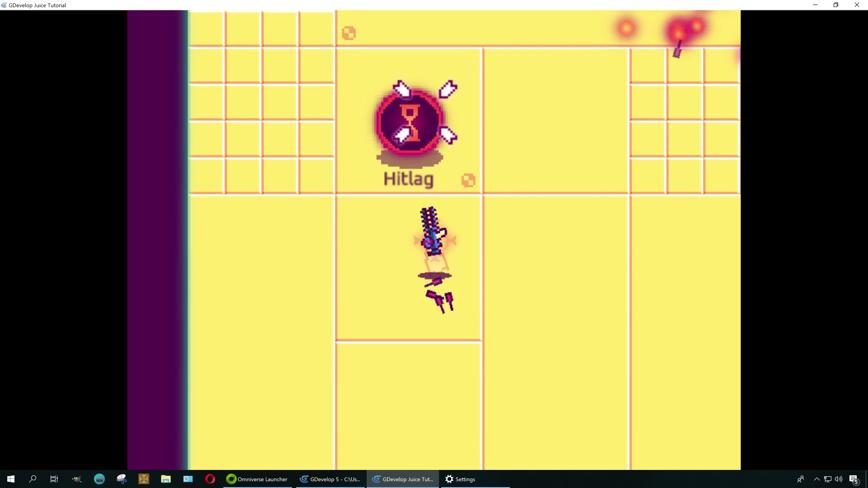
click(403, 120)
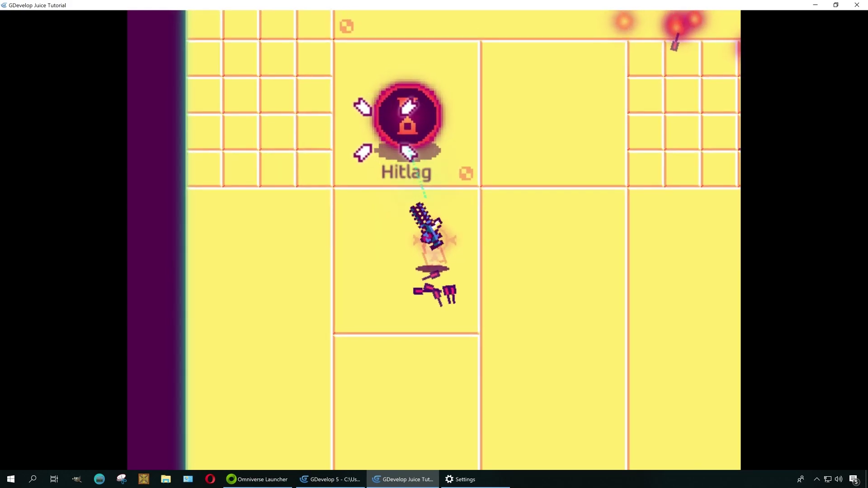
right_drag(386, 131, 387, 135)
click(491, 359)
right_drag(482, 267, 362, 149)
click(365, 146)
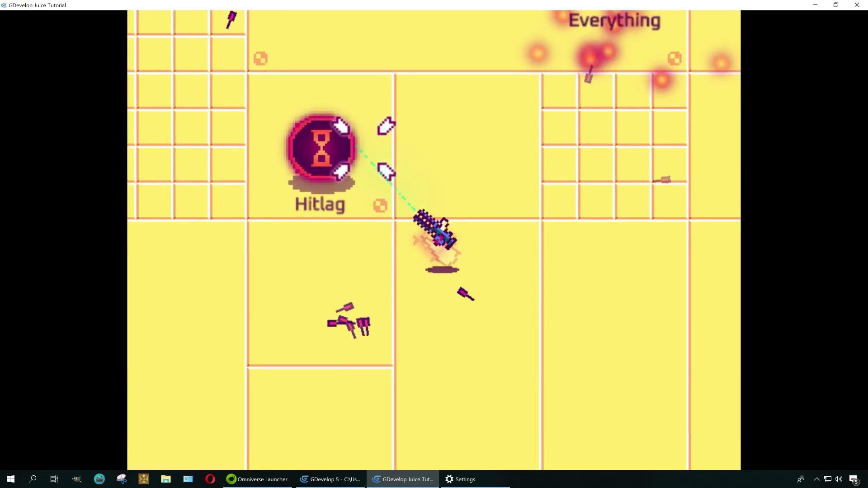
click(357, 152)
Move the weapon to the upper part of the range and fire at the Hitflash and Wobble targets.
right_drag(452, 137, 472, 164)
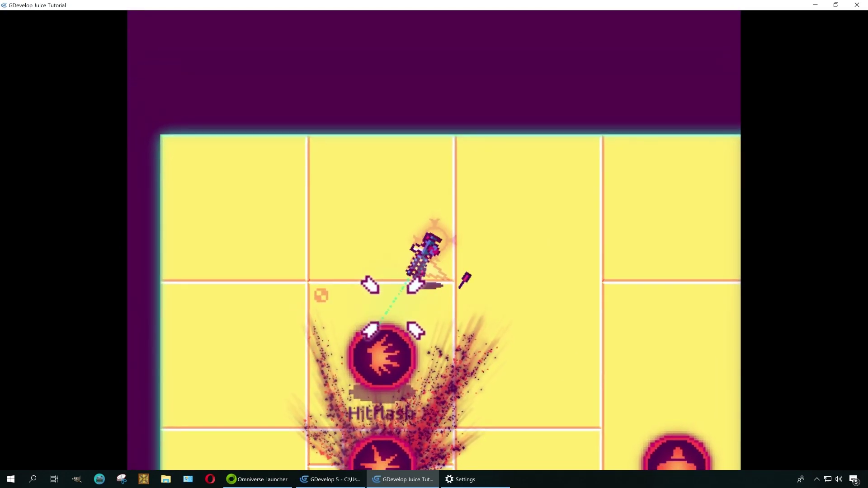
right_drag(445, 294, 459, 264)
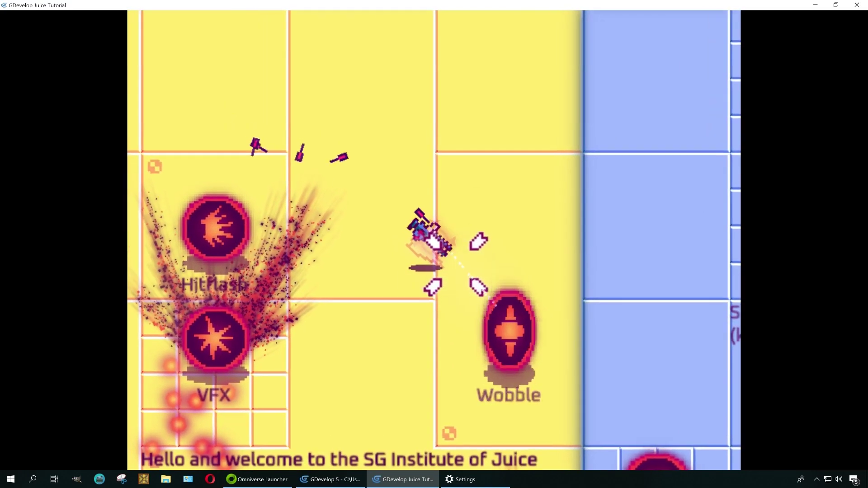
click(469, 285)
click(470, 285)
click(480, 262)
Steer the weapon through the SFX area to the Screenshake target and fire while circling it.
key(d)
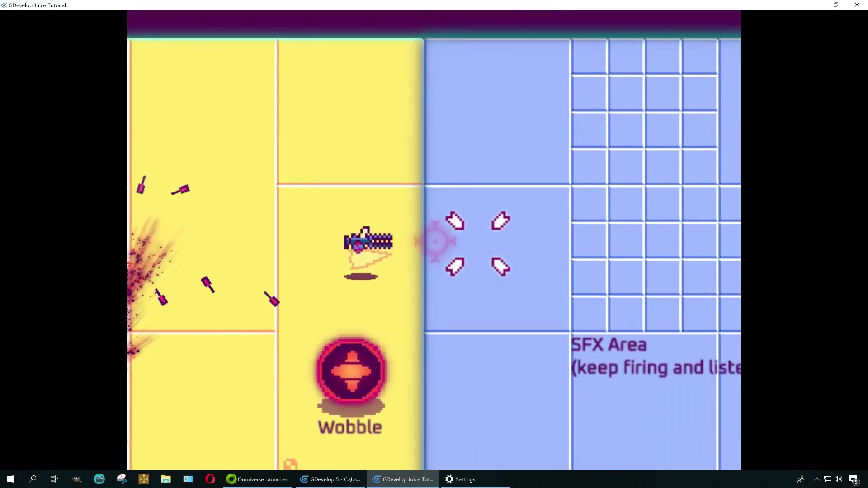
key(s)
key(a)
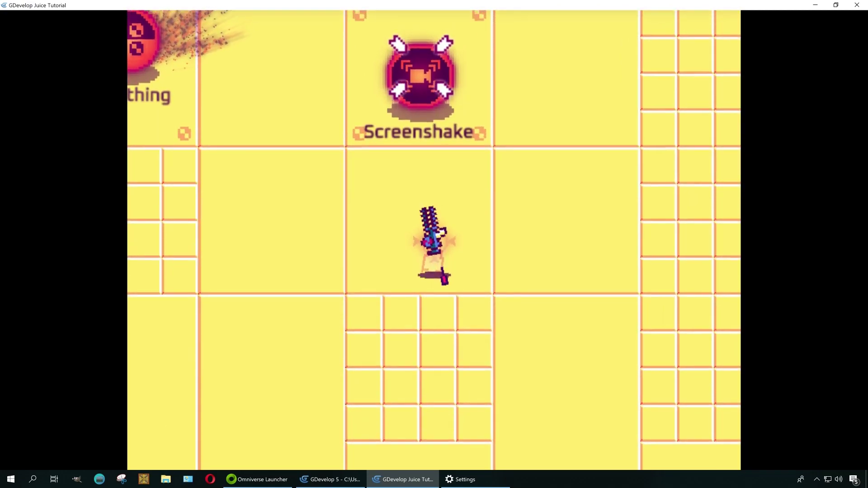
click(424, 73)
key(w)
key(d)
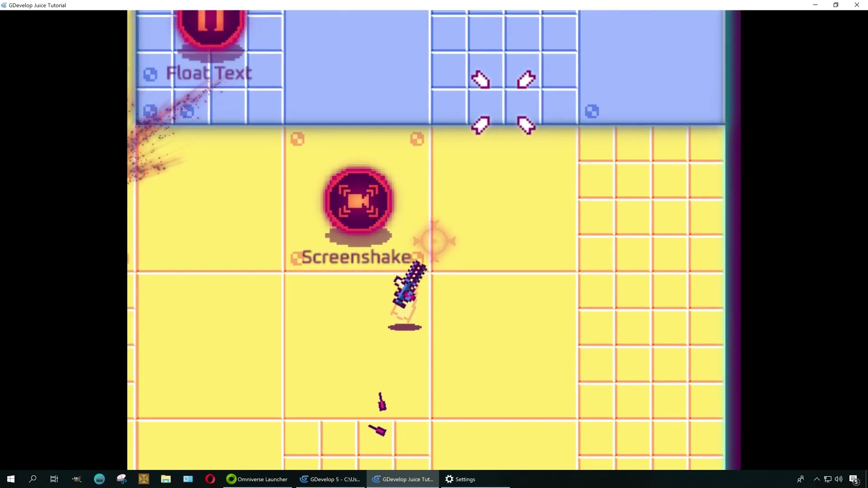
key(a)
key(s)
click(305, 238)
Steer the weapon past the Everything and Hitlag targets, return to the Wobble target and fire at it.
key(a)
key(w)
key(a)
key(s)
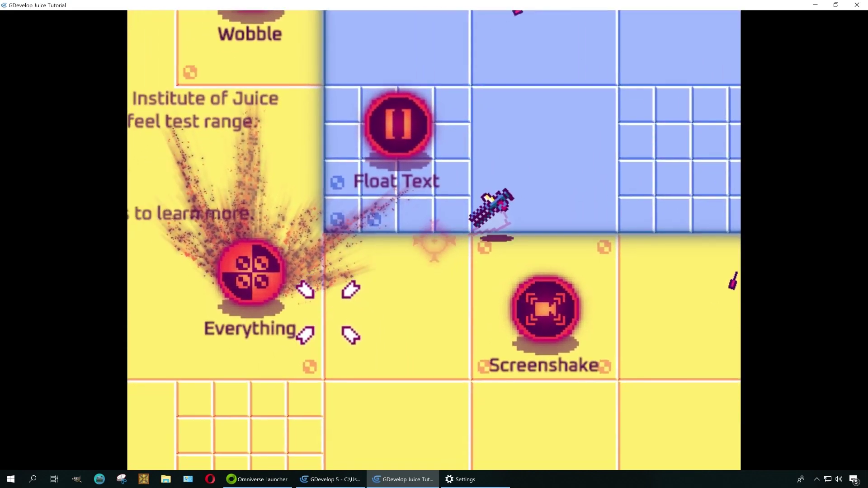
key(s)
key(a)
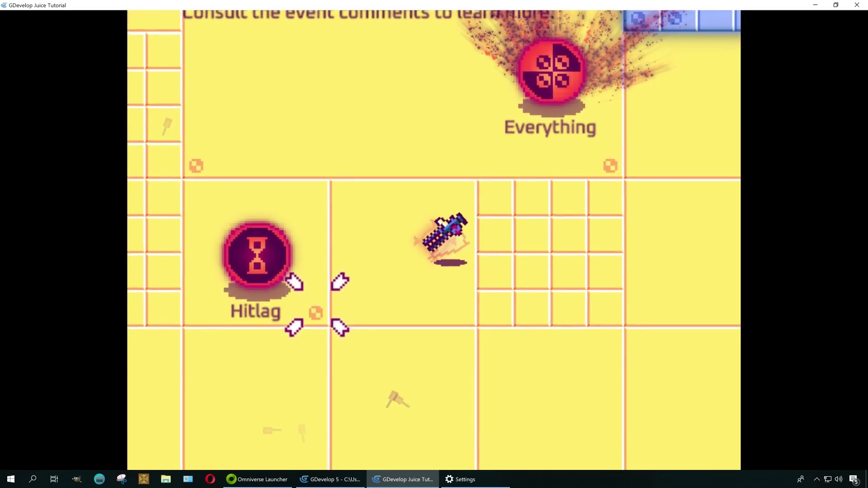
key(a)
key(s)
key(d)
key(w)
key(w)
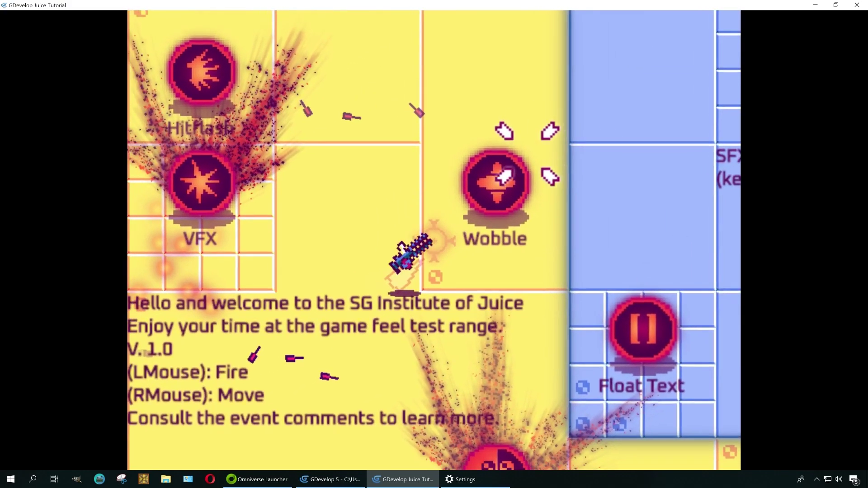
click(519, 160)
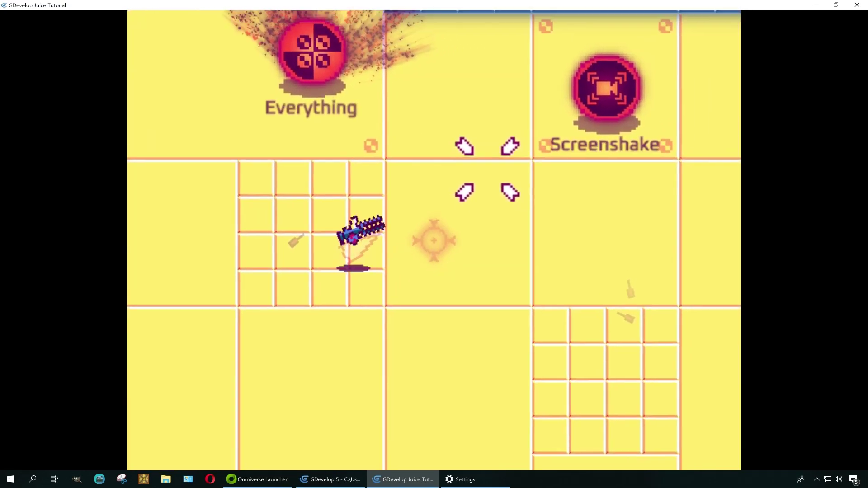
Move around the range, fire at the Float Text and Everything targets, and close the preview.
right_drag(487, 169, 338, 154)
click(338, 154)
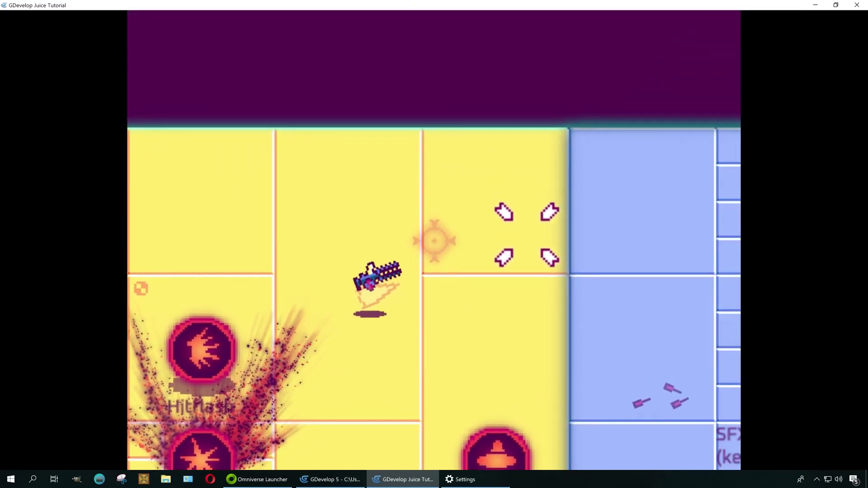
right_drag(526, 234, 352, 214)
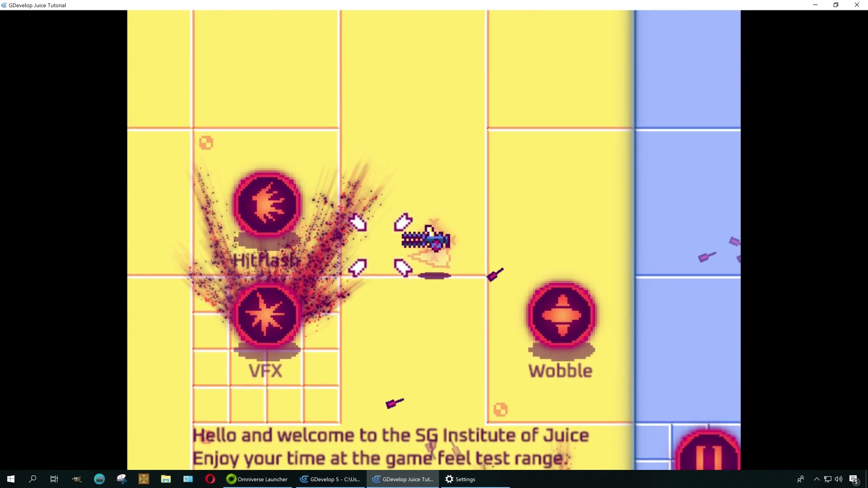
right_drag(395, 287, 493, 260)
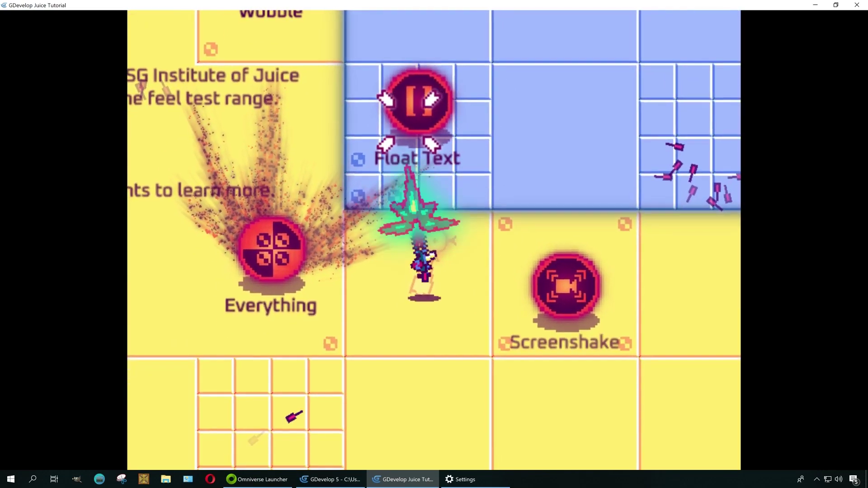
right_drag(373, 179, 489, 260)
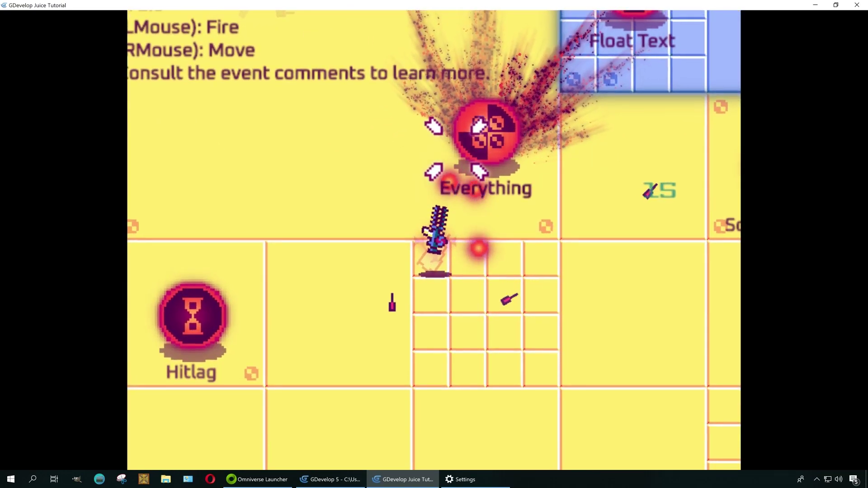
click(857, 9)
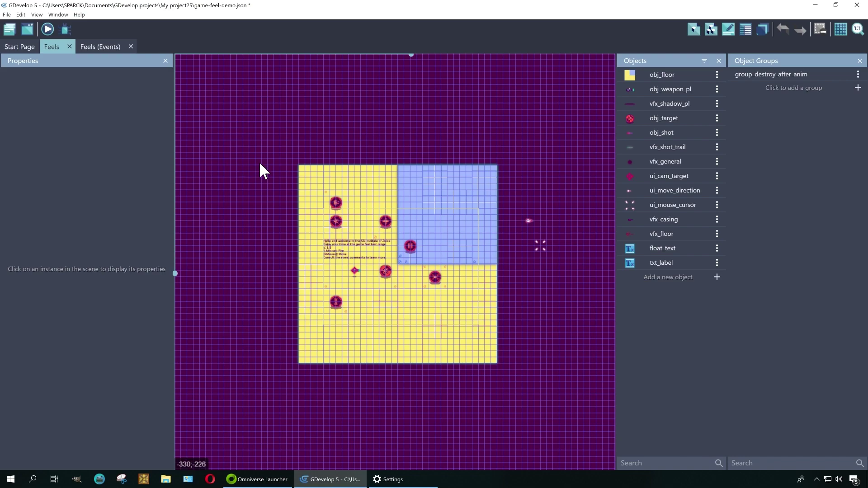
Relaunch the scene preview in a maximized window and fire at the Everything target from the starting position.
click(47, 28)
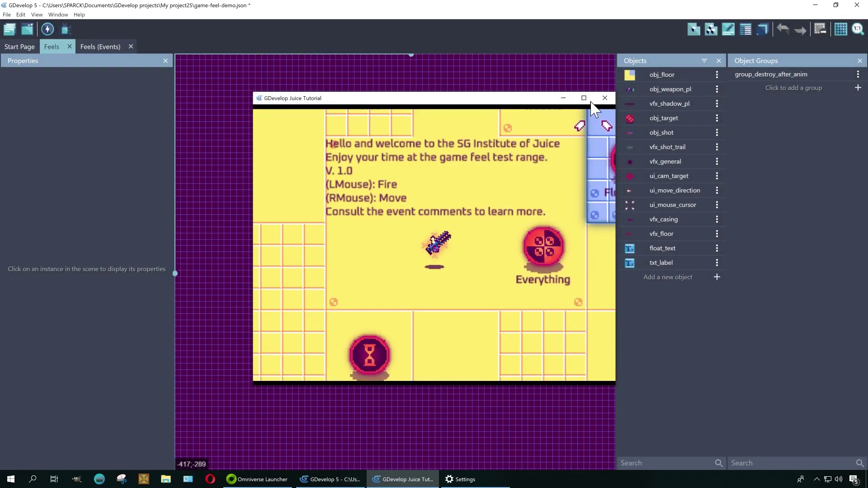
click(584, 98)
click(611, 232)
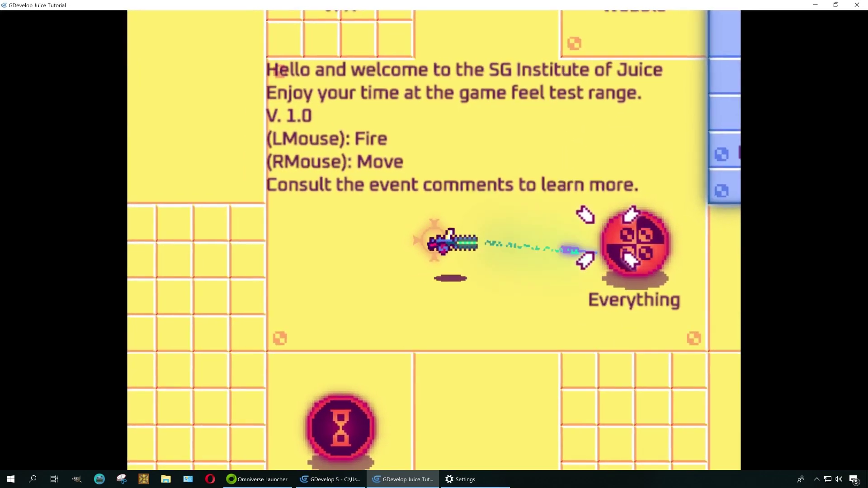
right_drag(589, 339, 381, 355)
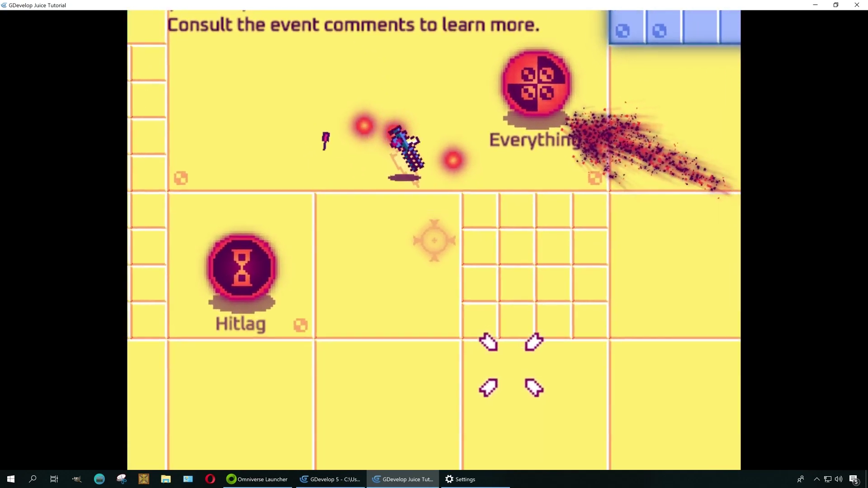
Move the weapon around the range to the SFX area and fire at the Float Text target from above.
key(s)
key(d)
key(a)
key(w)
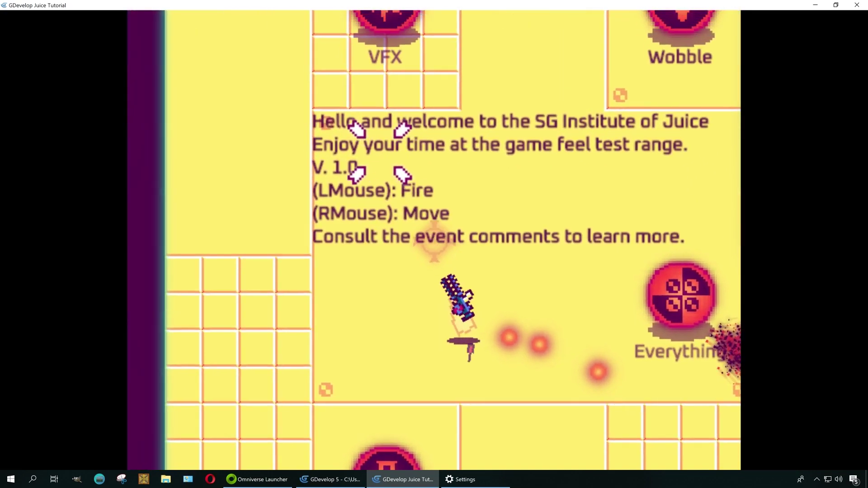
right_drag(380, 153, 431, 127)
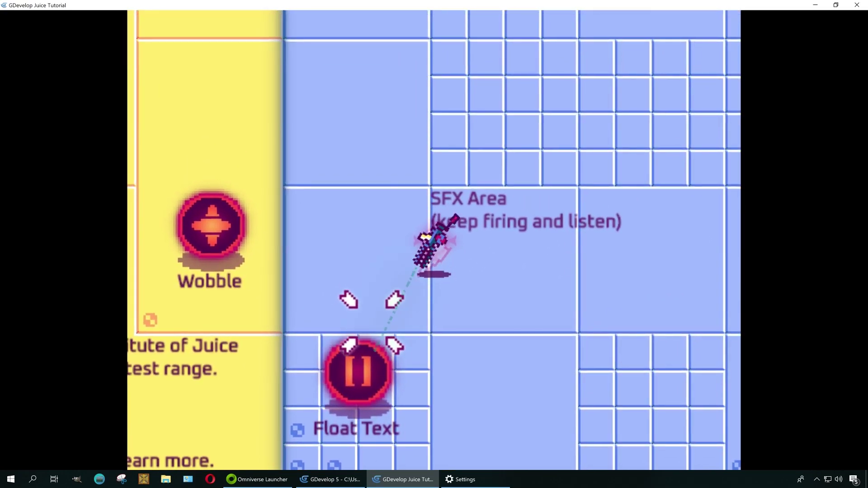
click(372, 323)
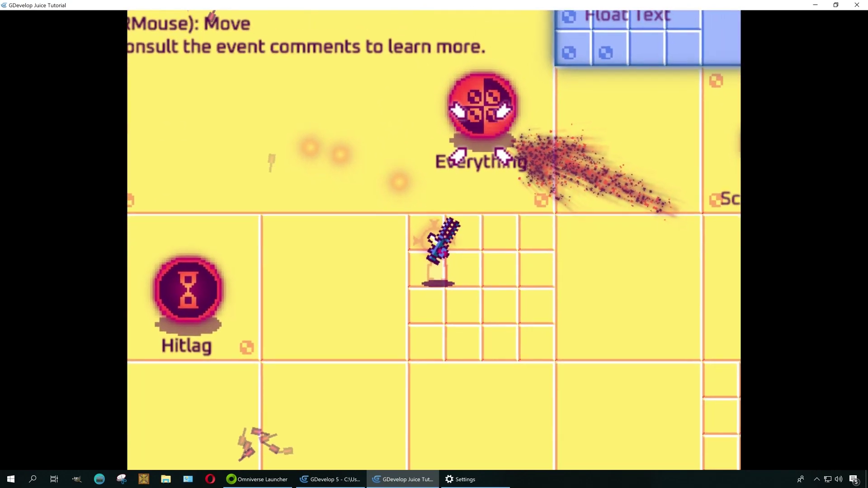
Fire at the Everything target from below and from its Screenshake side to examine the combined hit effects.
click(476, 120)
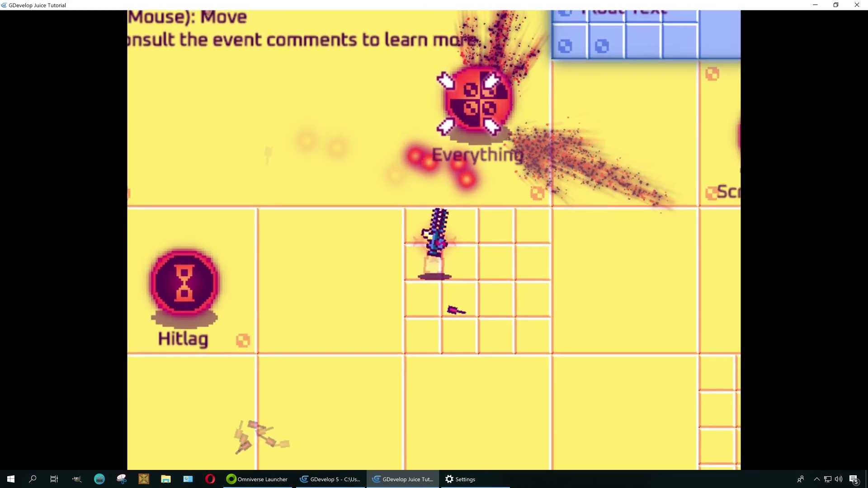
right_drag(609, 164, 599, 211)
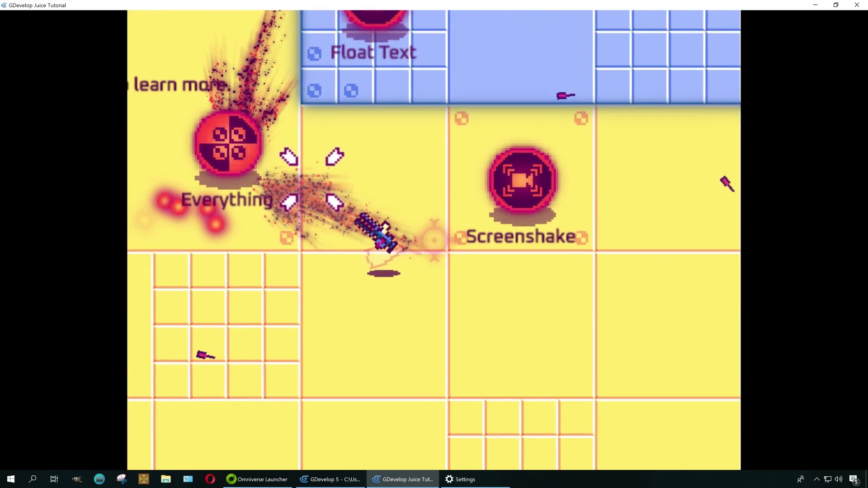
click(239, 144)
click(242, 135)
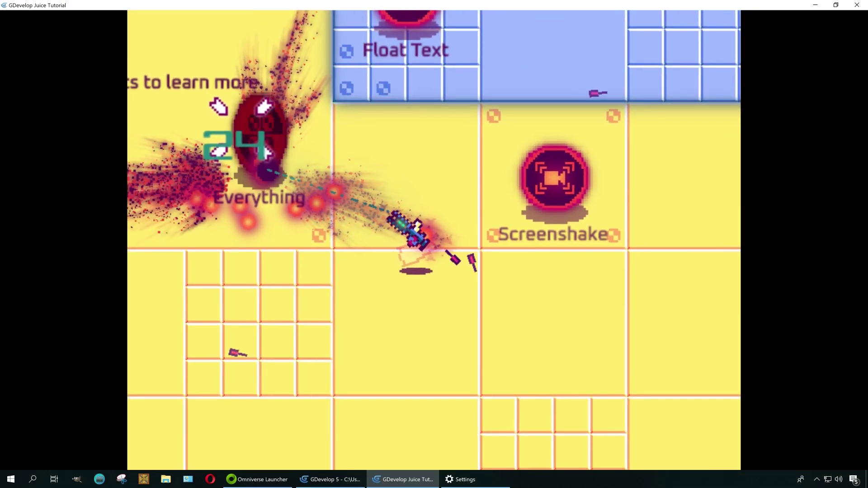
Move the weapon back across the range to the VFX target, fire at it to examine its effect, and close the preview.
right_drag(244, 129, 294, 118)
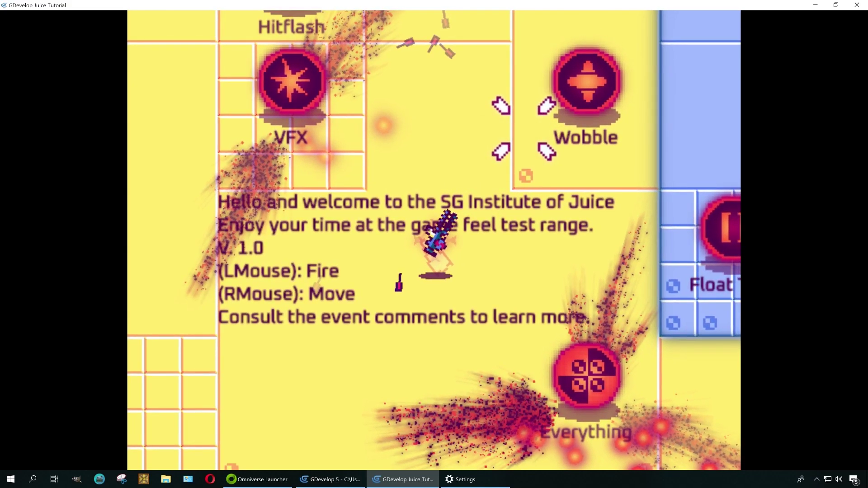
right_drag(524, 129, 521, 133)
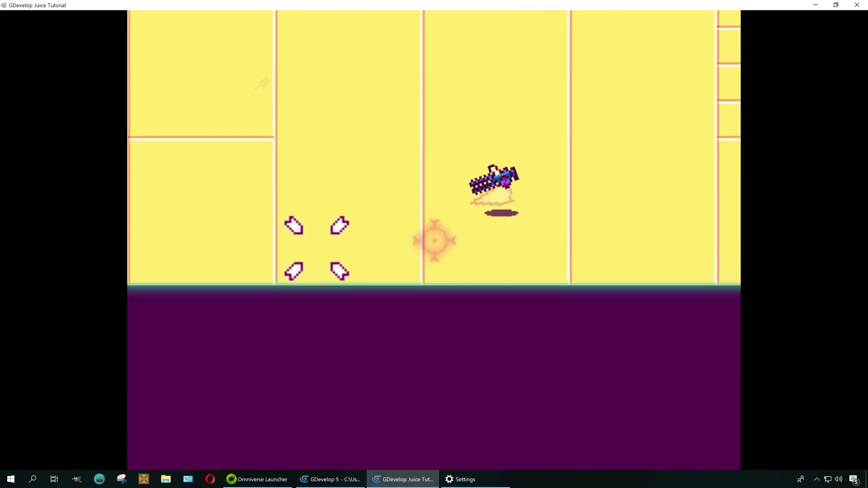
right_drag(318, 248, 422, 178)
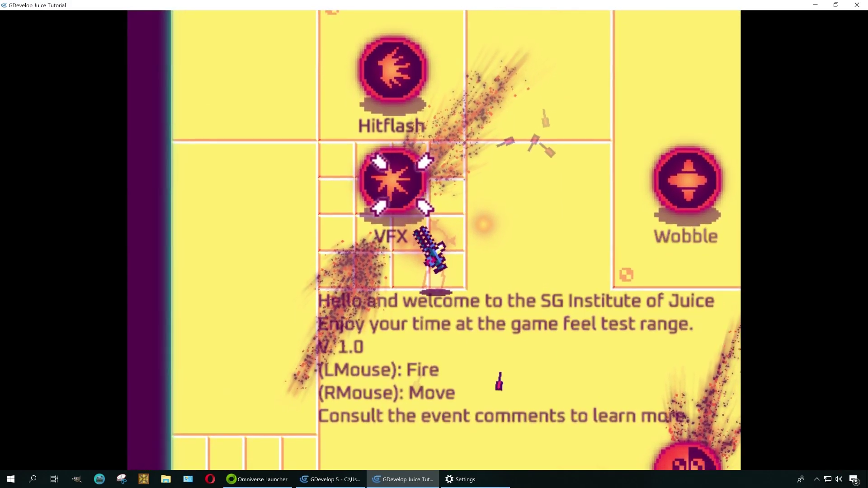
click(364, 144)
click(367, 142)
drag(366, 141, 384, 158)
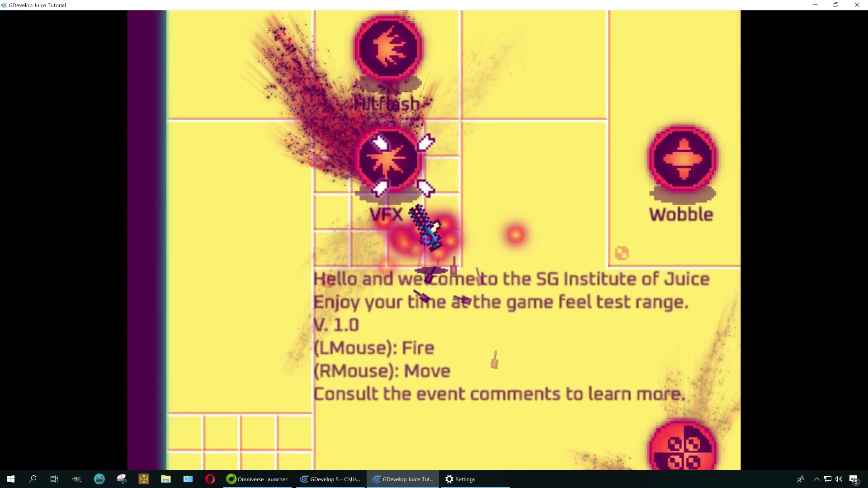
click(856, 4)
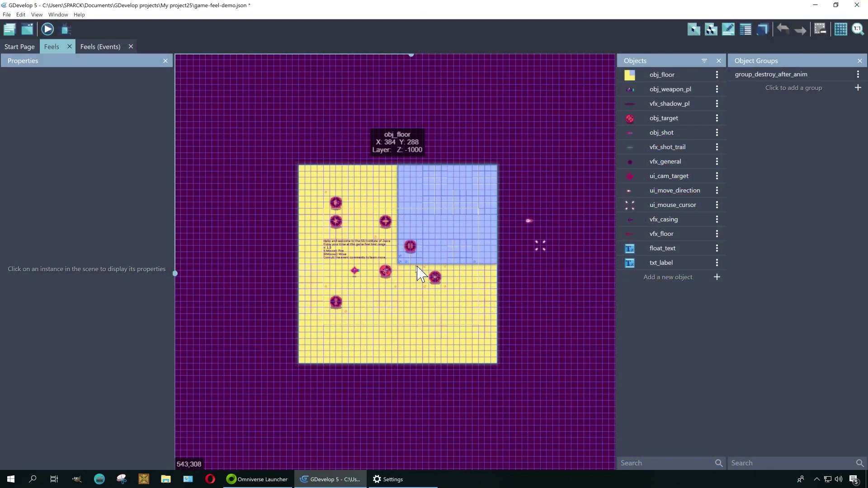
Move the VFX target to X 0, Y 128 and place a new obj_target instance at X 160, Y 128 beside it.
drag(340, 225, 331, 235)
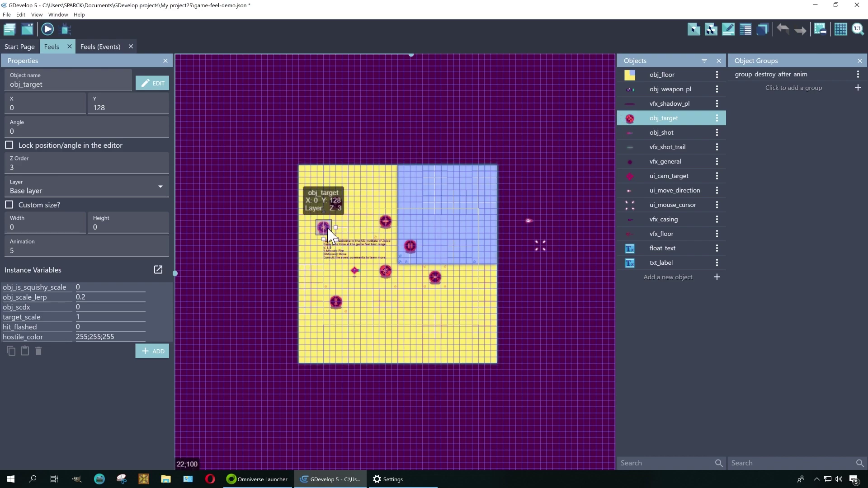
right_click(323, 232)
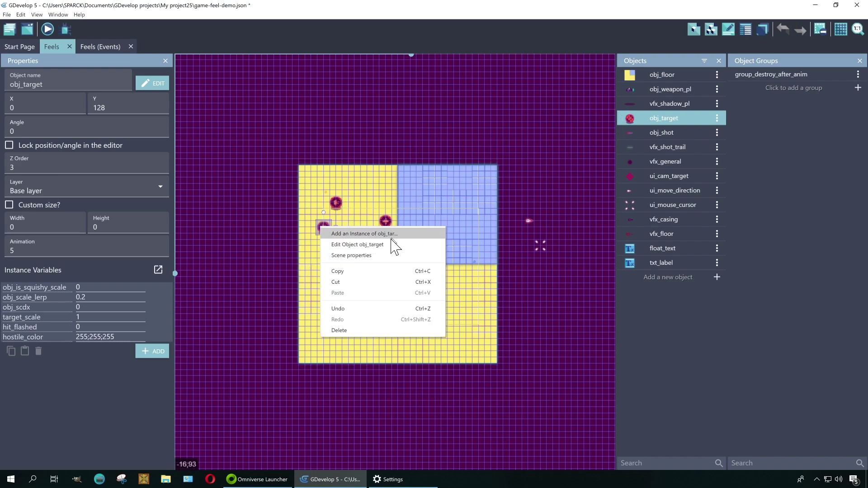
click(386, 236)
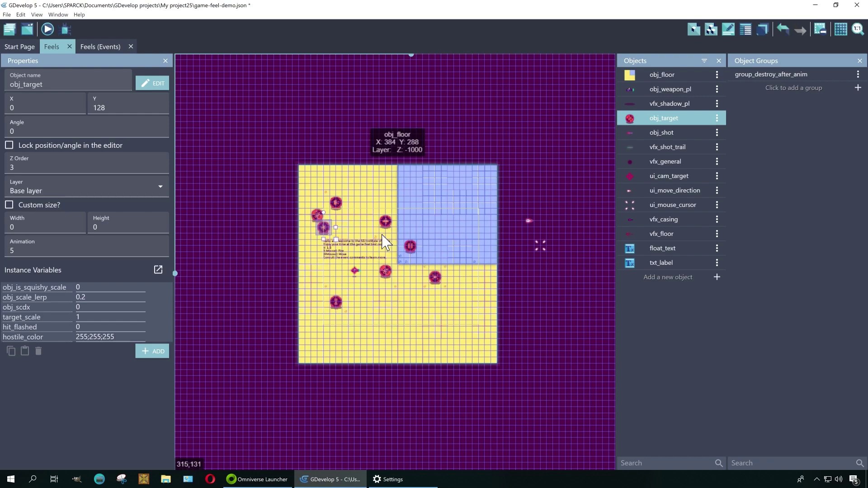
drag(322, 220, 368, 238)
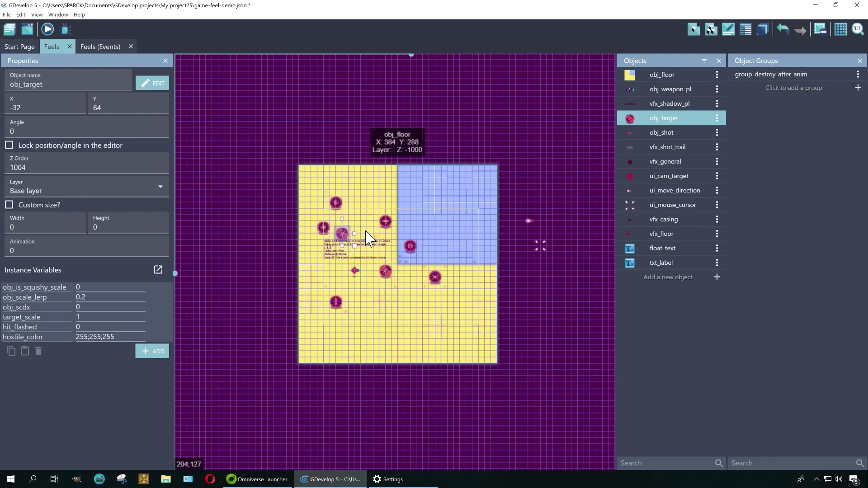
Preview the scene, fire at the VFX target and the newly added target from several positions, and close the preview.
click(48, 30)
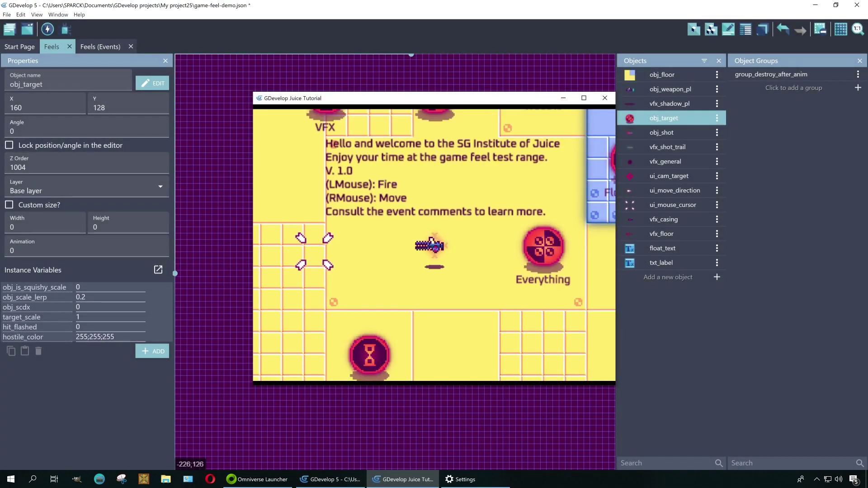
right_drag(391, 249, 427, 192)
click(413, 127)
right_drag(456, 145, 473, 198)
click(452, 187)
mouse_move(399, 171)
right_down()
mouse_move(393, 163)
mouse_move(409, 168)
right_up()
click(439, 171)
click(434, 172)
click(494, 244)
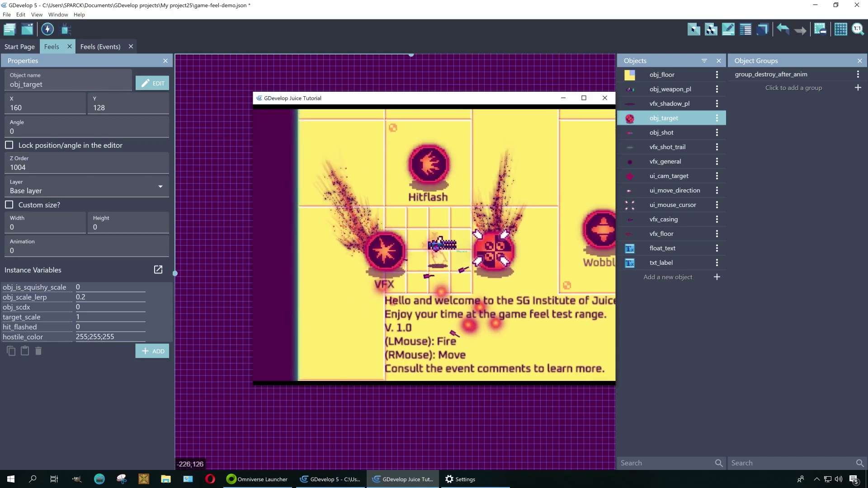
click(494, 248)
right_drag(474, 274, 458, 240)
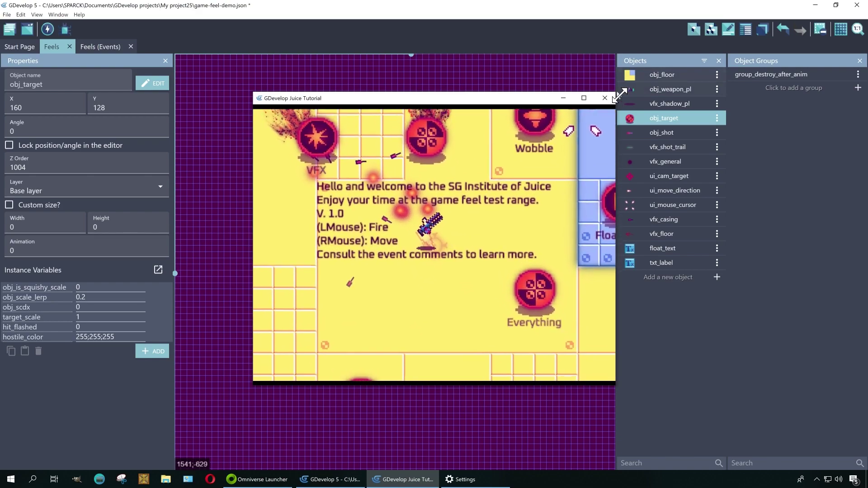
click(612, 97)
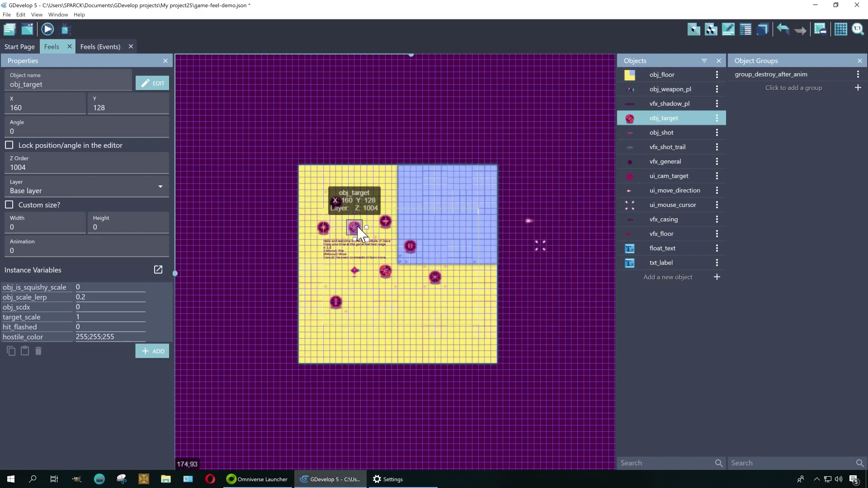
Open the universal animation of obj_target in the Piskel pixel editor and add a blank second frame.
double_click(355, 227)
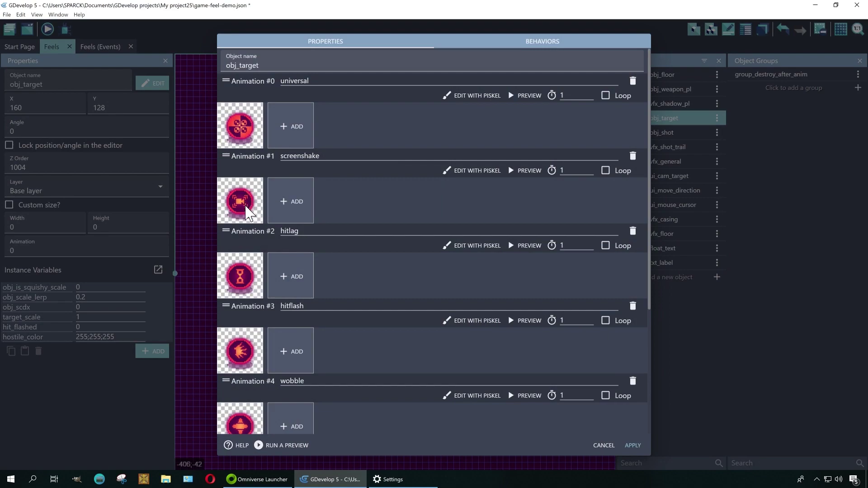
scroll(258, 305, down, 4)
scroll(270, 323, up, 4)
click(481, 101)
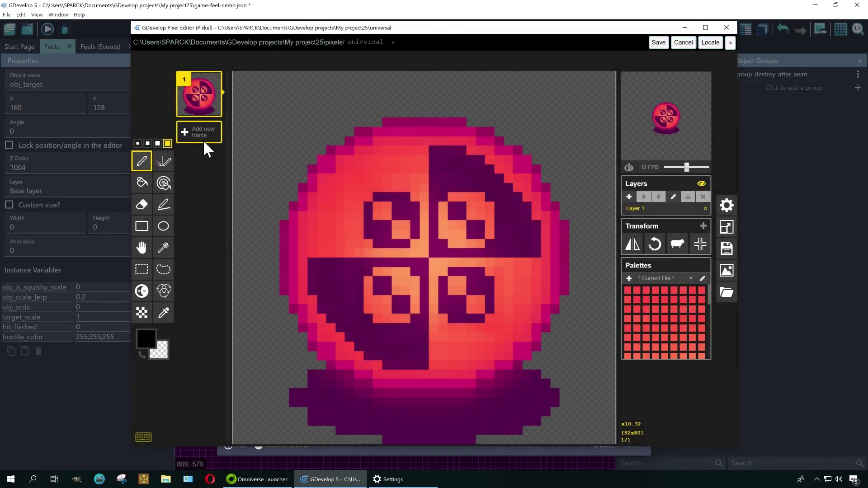
click(213, 134)
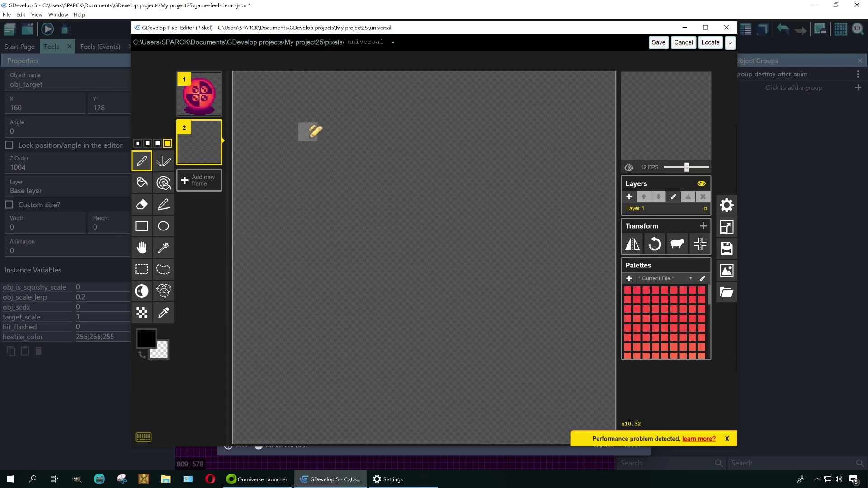
Draw a rough black face with an outline, slanted eyes and a mouth on the blank frame.
mouse_move(320, 104)
mouse_down()
mouse_move(288, 162)
mouse_move(254, 350)
mouse_move(404, 440)
mouse_move(557, 349)
mouse_move(575, 179)
mouse_move(332, 105)
mouse_up()
drag(299, 212, 368, 240)
drag(424, 237, 513, 228)
drag(289, 321, 497, 319)
mouse_move(497, 265)
mouse_down()
mouse_move(503, 259)
mouse_move(470, 258)
mouse_up()
mouse_move(361, 258)
mouse_down()
mouse_move(372, 253)
mouse_move(354, 248)
mouse_up()
Fill the inside of the drawn face with yellow, rgb(255, 191, 0).
click(147, 343)
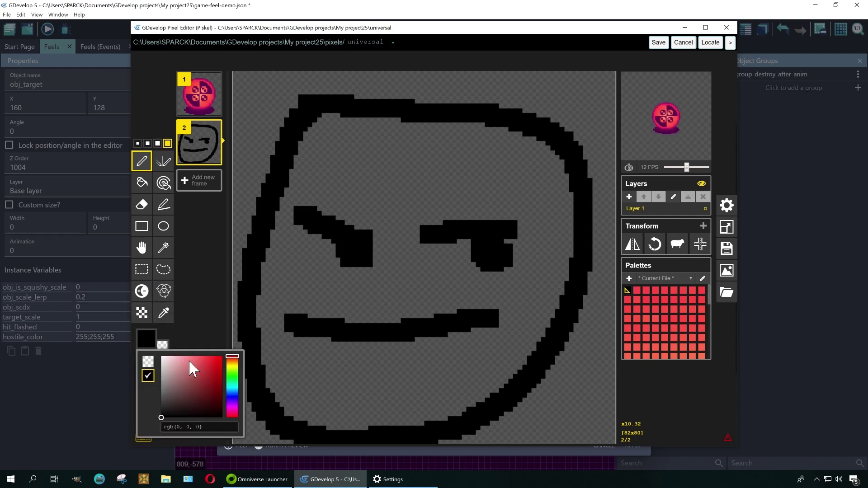
click(232, 364)
click(223, 356)
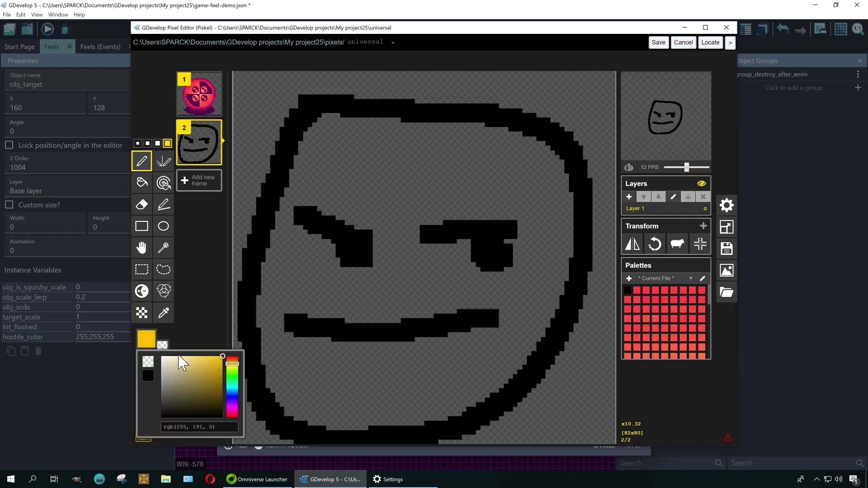
click(141, 182)
click(449, 184)
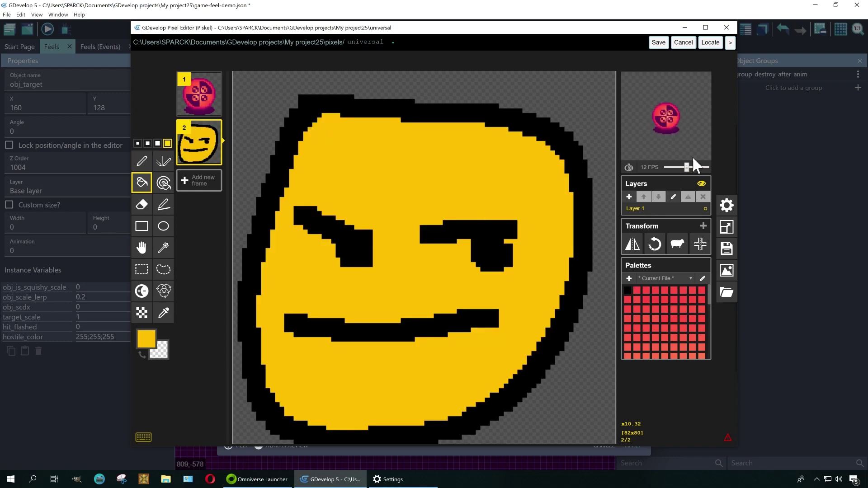
Delete the original target frame, save the yellow face sprite, and leave the obj_target editor without applying.
click(218, 80)
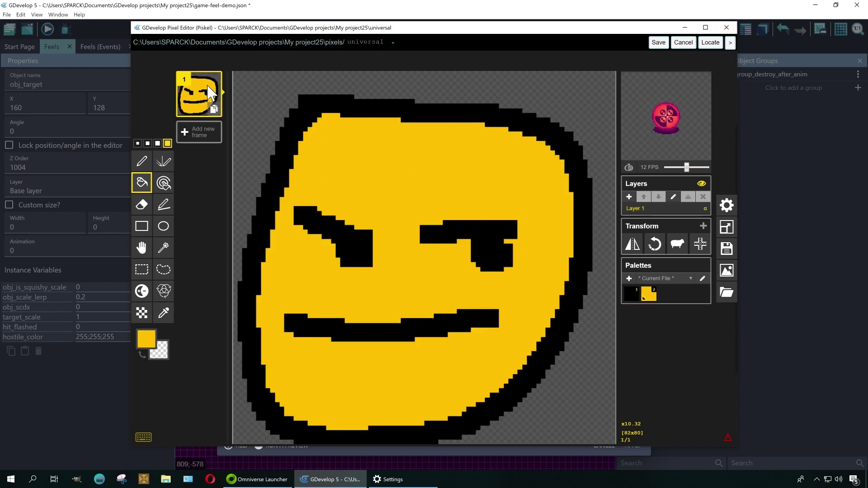
click(659, 43)
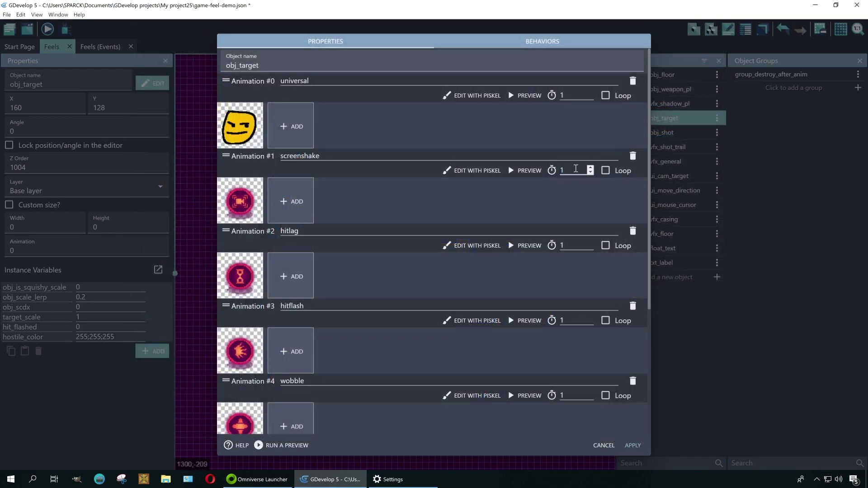
click(711, 423)
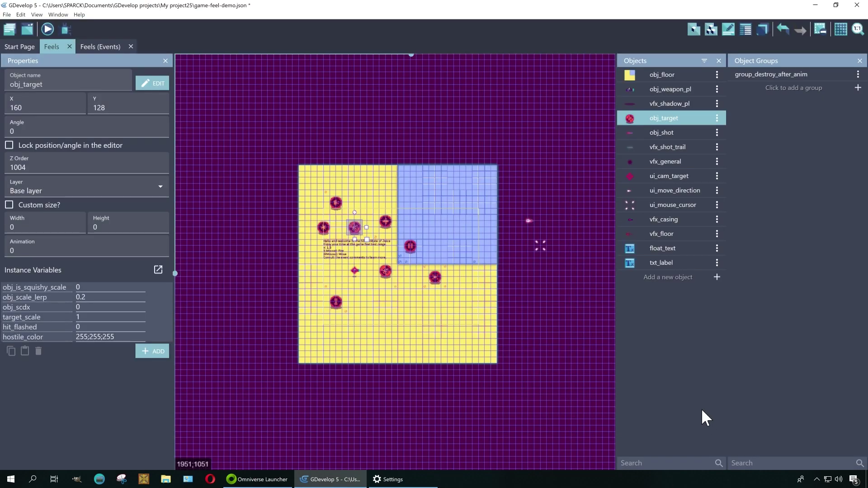
click(569, 381)
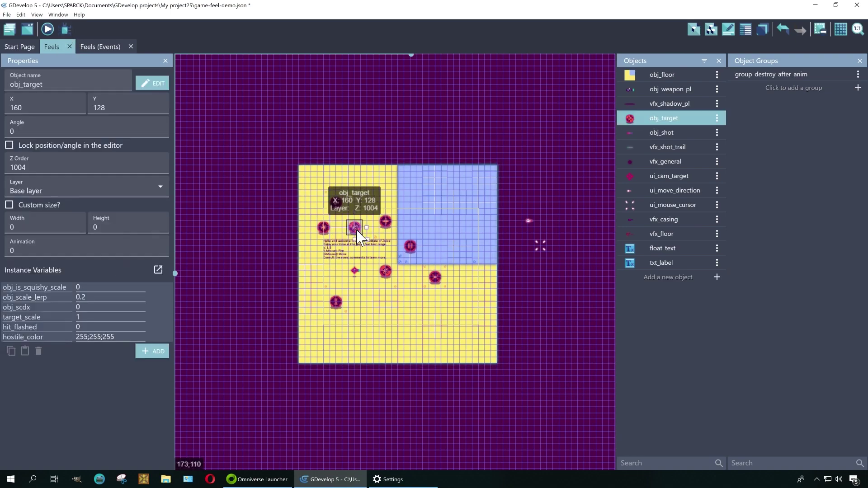
Reopen the obj_target editor, edit its universal animation with Piskel again, and add an empty second frame.
double_click(358, 228)
scroll(313, 300, down, 5)
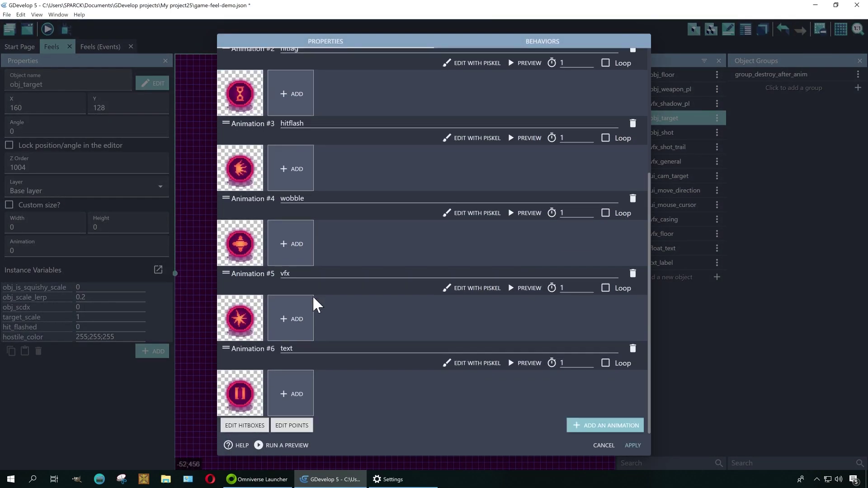
scroll(329, 309, up, 5)
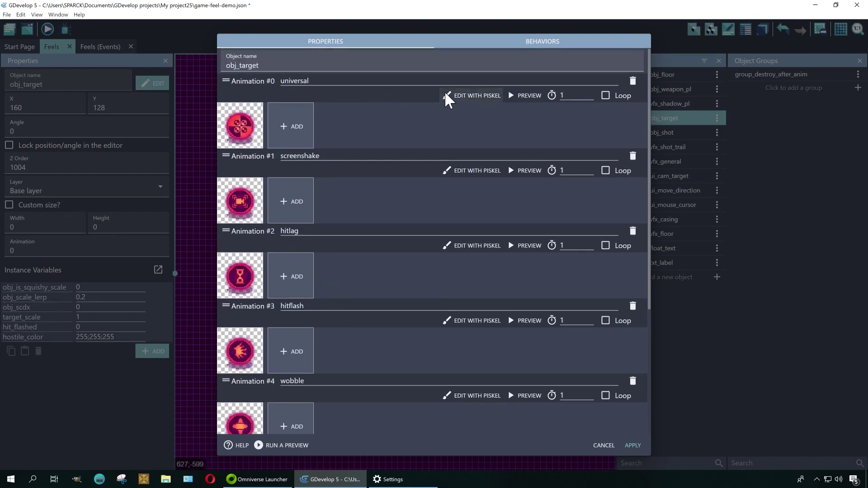
click(475, 95)
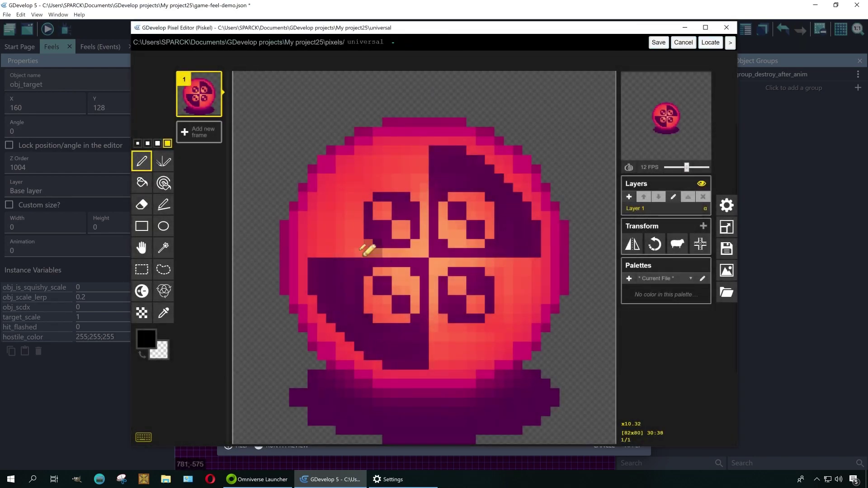
click(204, 133)
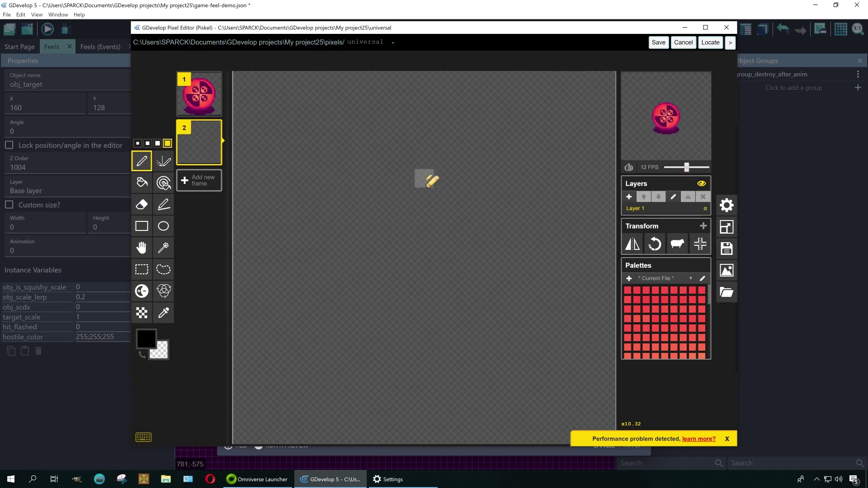
Draw a black cartoon face on the new frame with a head outline, two large eyes with square pupils, and a straight mouth.
mouse_move(520, 113)
mouse_down()
mouse_move(447, 100)
mouse_move(291, 191)
mouse_move(281, 391)
mouse_move(511, 425)
mouse_move(585, 217)
mouse_move(538, 124)
mouse_move(520, 116)
mouse_up()
mouse_move(559, 221)
mouse_down()
mouse_move(551, 183)
mouse_move(457, 304)
mouse_move(548, 300)
mouse_up()
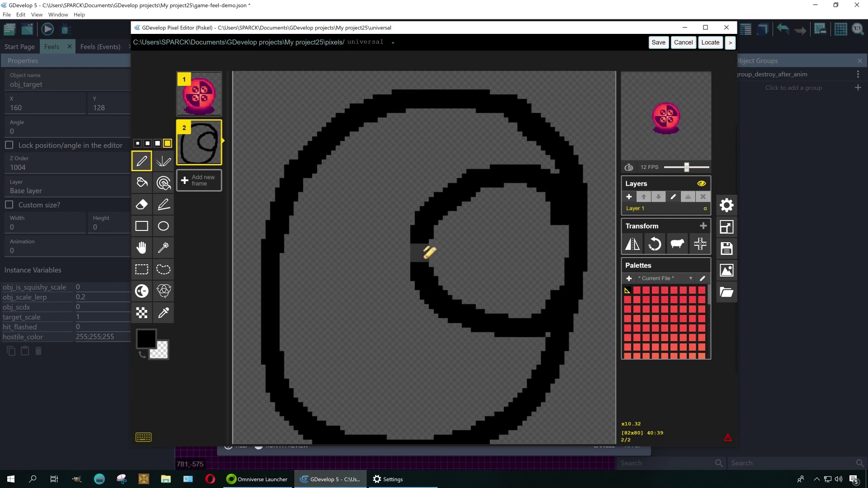
mouse_move(430, 248)
mouse_down()
mouse_move(261, 277)
mouse_move(409, 267)
mouse_up()
click(330, 272)
click(452, 258)
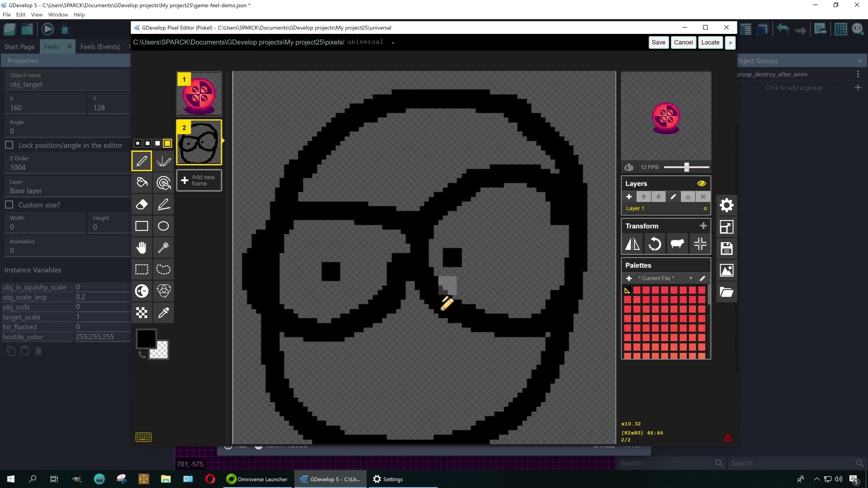
drag(322, 370, 511, 376)
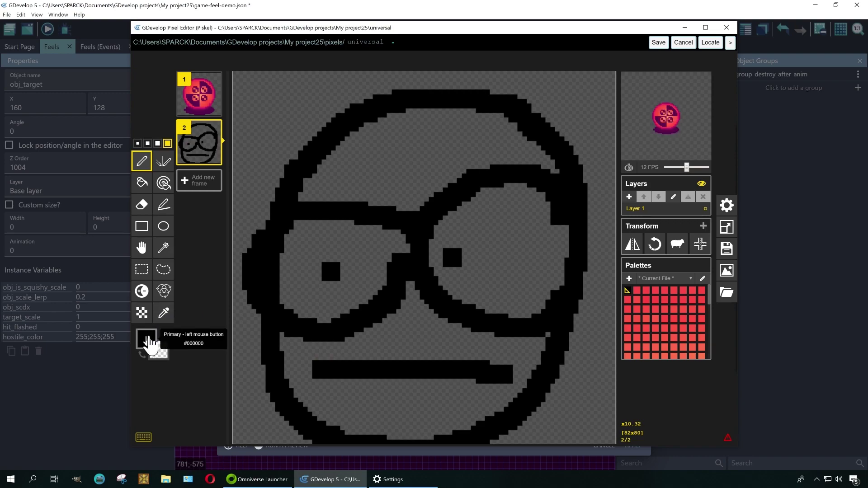
Fill the forehead and the lower face with orange, rgb(255, 169, 0).
click(145, 340)
click(232, 363)
drag(211, 367, 226, 354)
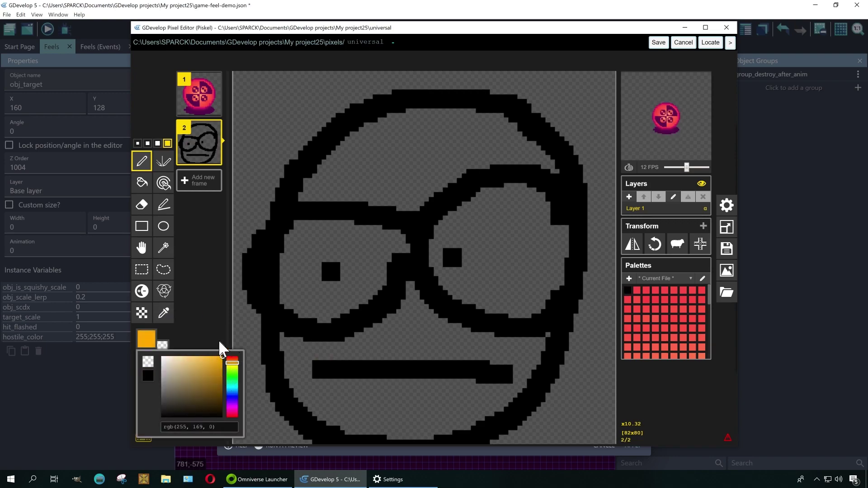
click(141, 183)
click(467, 163)
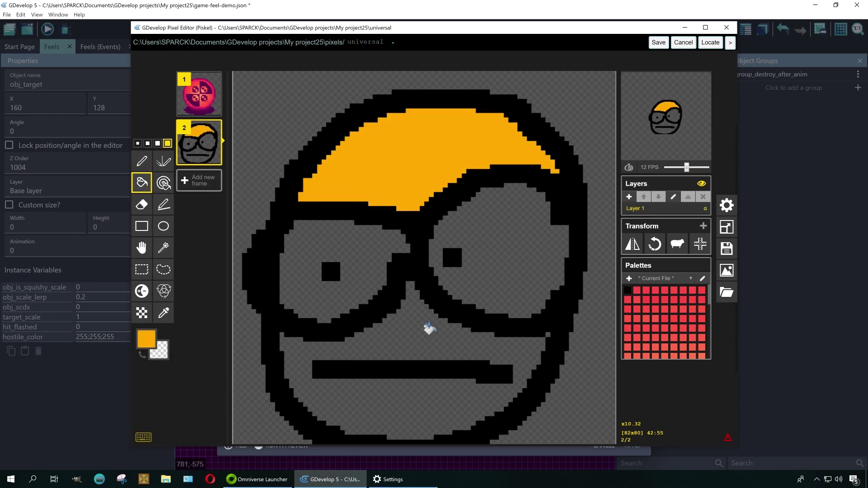
click(472, 331)
Fill both eyes with white and delete the original target frame so only the drawn face is kept.
click(151, 341)
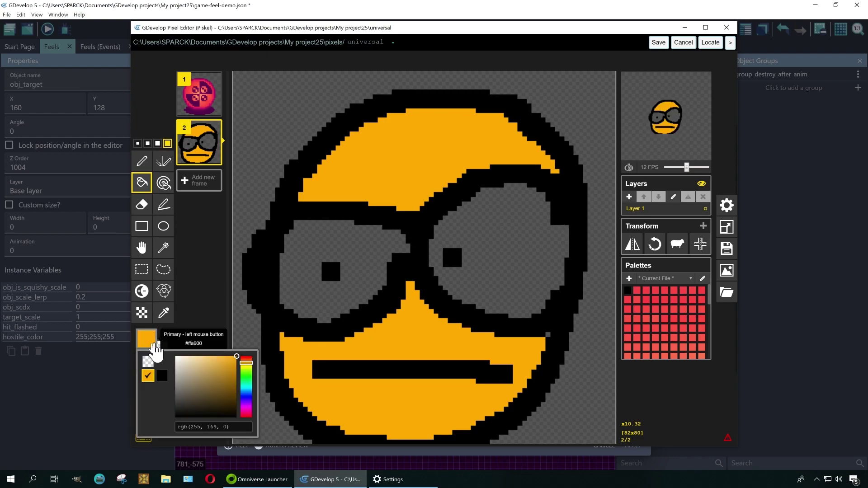
drag(179, 360, 167, 346)
click(333, 243)
click(448, 224)
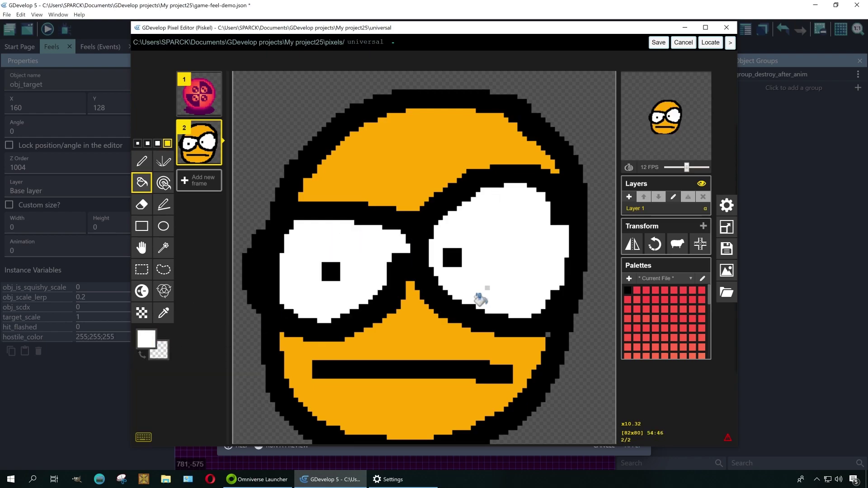
click(197, 85)
click(217, 78)
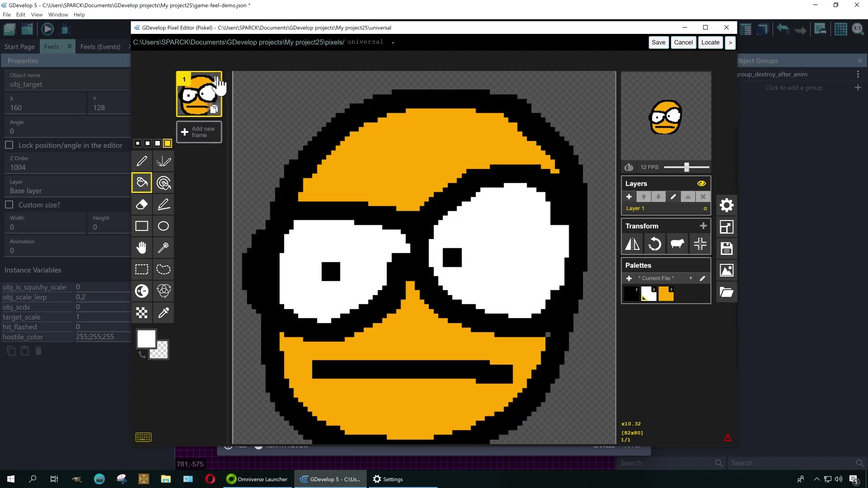
Save the drawn face to obj_target's universal animation, apply the object changes, and run the game preview in a maximized window.
click(657, 43)
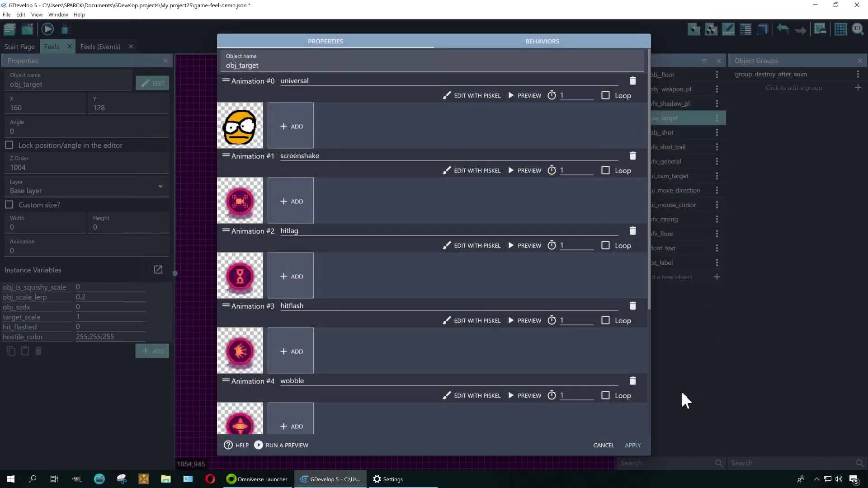
click(632, 445)
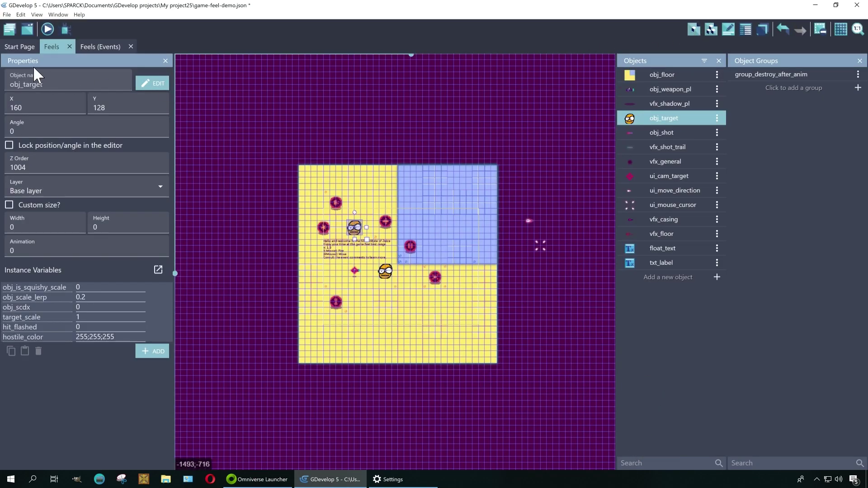
click(48, 29)
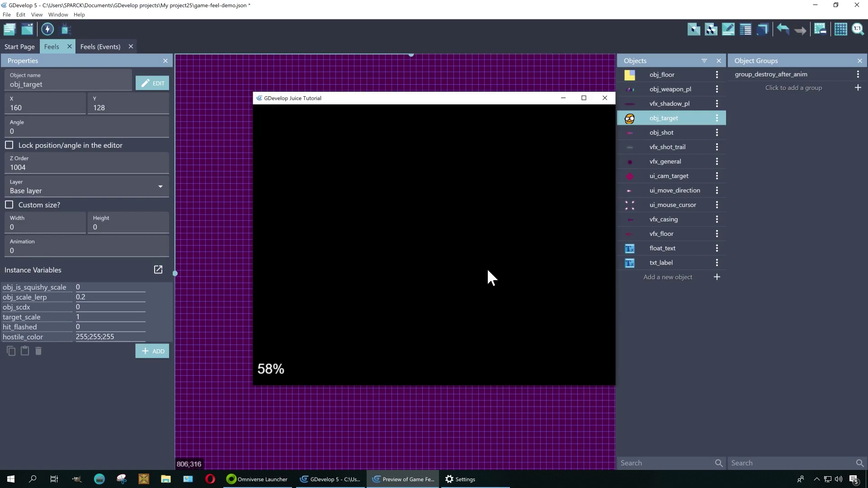
click(584, 97)
Test the new sprite by moving around the unlabelled face target above the welcome text and firing at it from several sides.
click(552, 256)
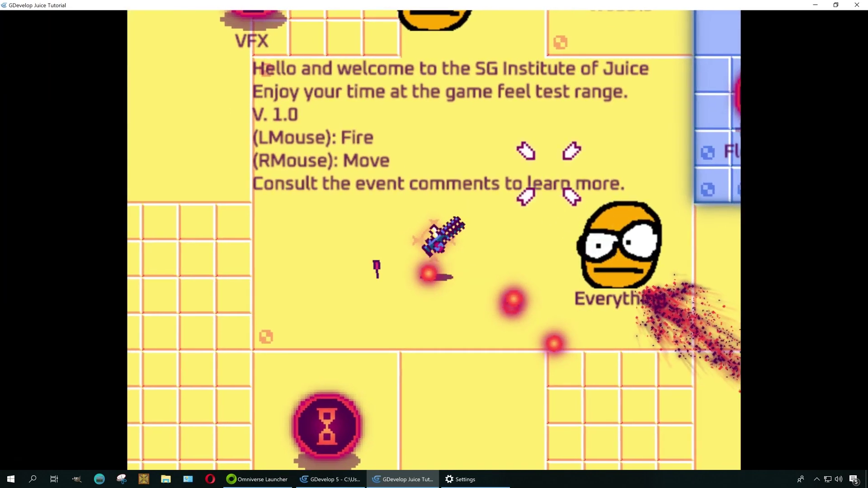
right_click(447, 124)
click(417, 139)
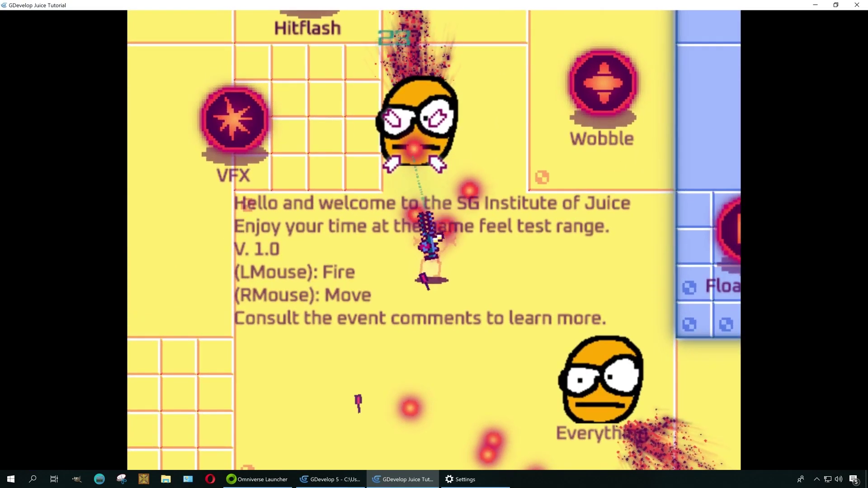
click(415, 138)
right_click(503, 144)
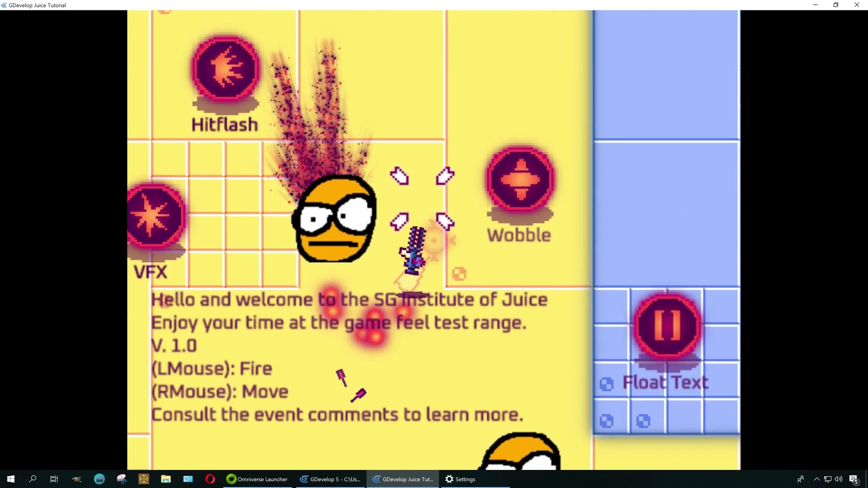
click(350, 218)
right_click(532, 107)
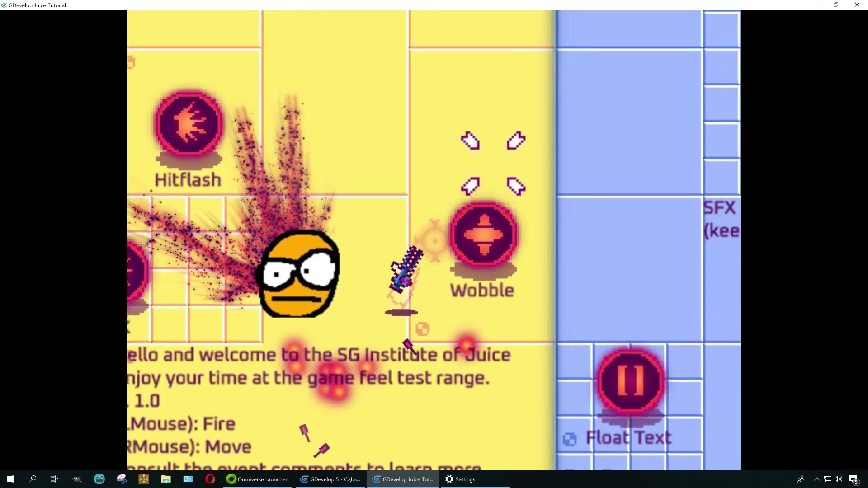
click(310, 298)
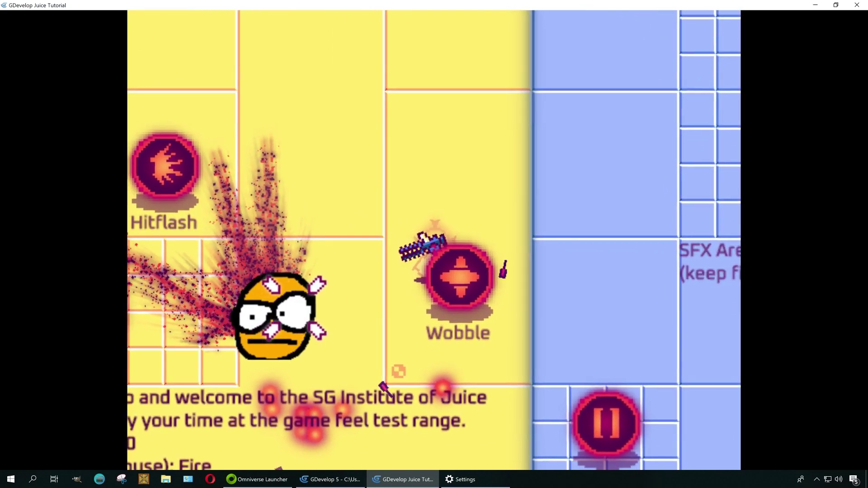
Move to the corner of the blue area and fire at the face target labelled Everything.
right_click(318, 322)
right_drag(319, 322, 506, 280)
click(462, 283)
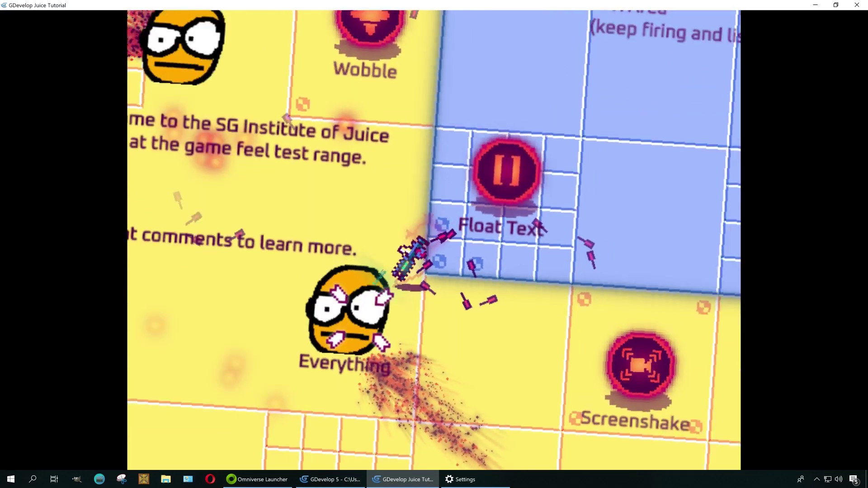
click(362, 317)
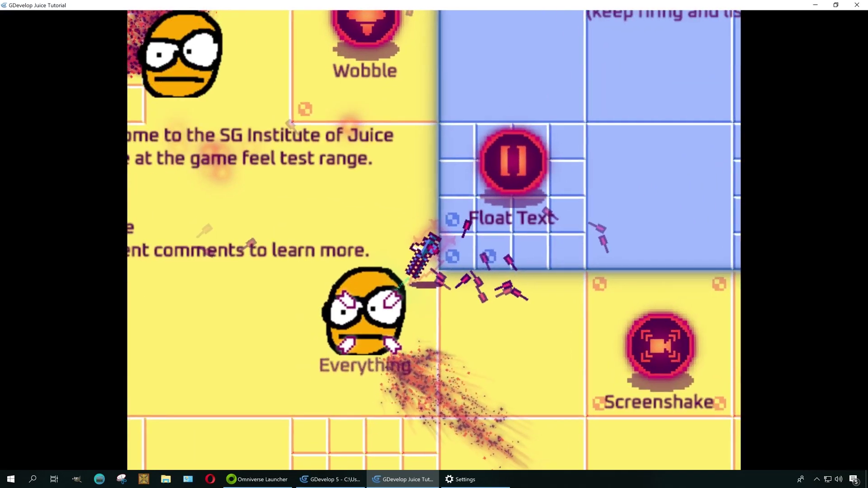
Return to the unlabelled face target and fire at it while moving toward the VFX target.
right_drag(369, 224, 343, 134)
drag(343, 134, 338, 137)
click(309, 121)
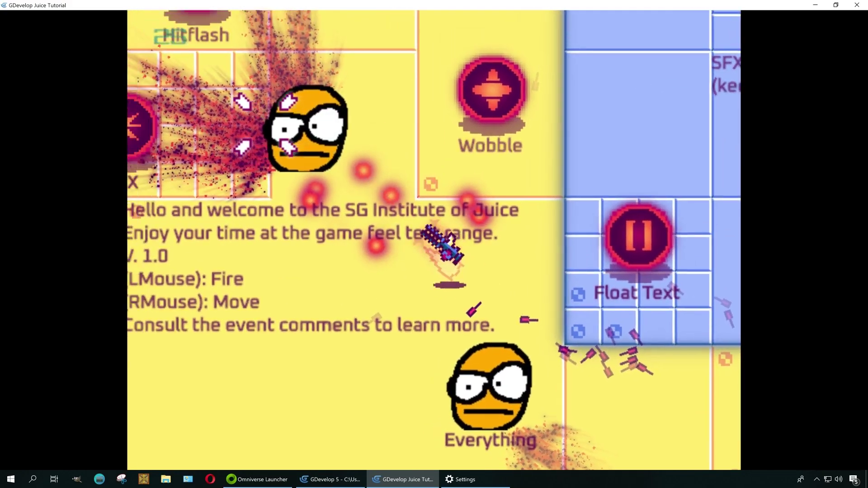
right_drag(266, 123, 261, 131)
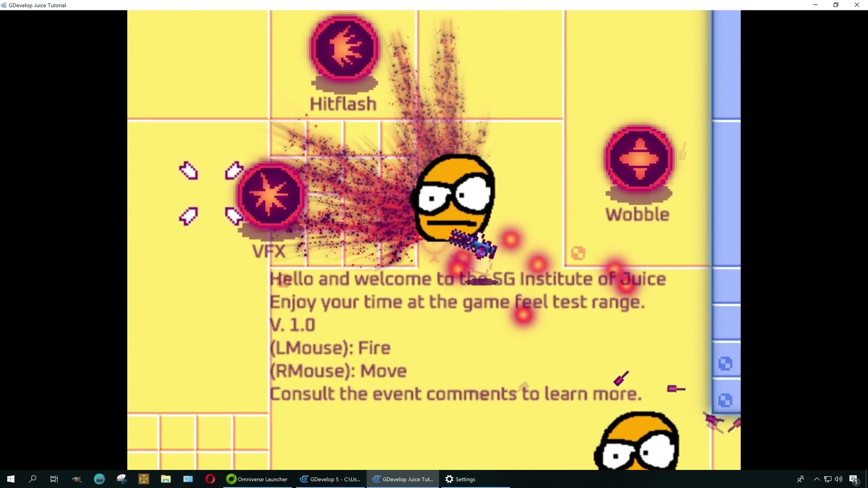
right_drag(211, 193, 269, 198)
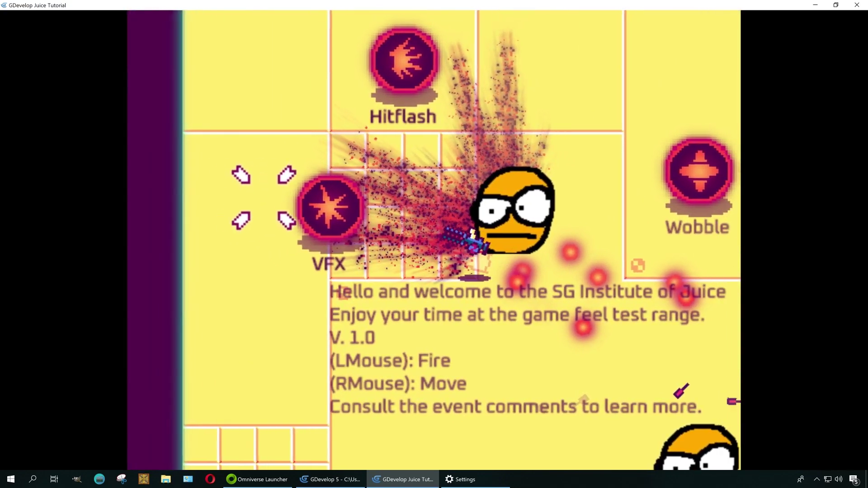
click(285, 203)
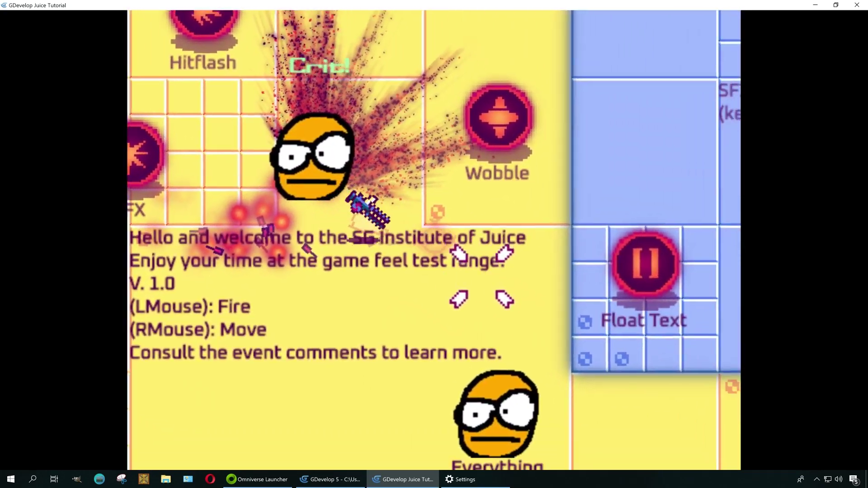
Fire at the Everything target from above and move the weapon around the Wobble target at the edge of the blue area.
right_click(470, 280)
click(417, 278)
click(444, 315)
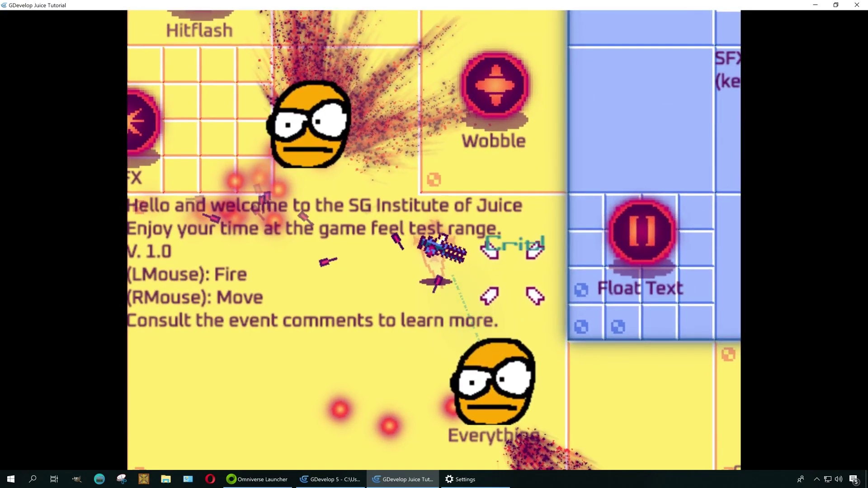
right_click(621, 175)
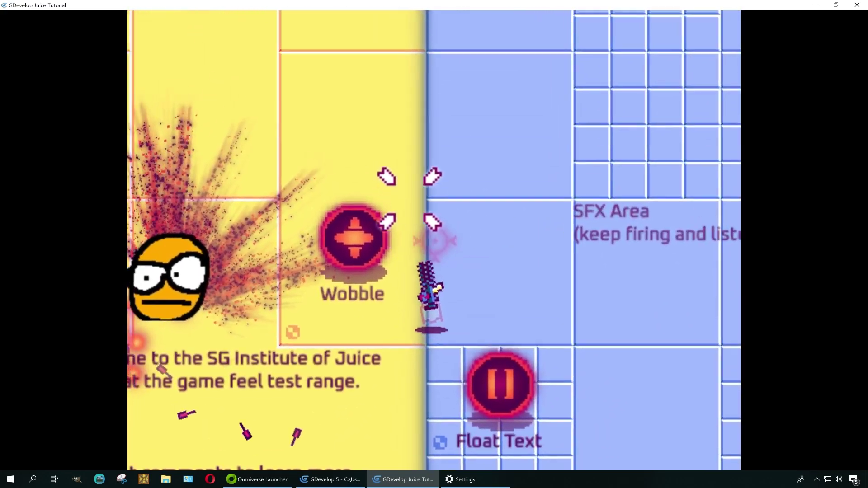
right_click(410, 200)
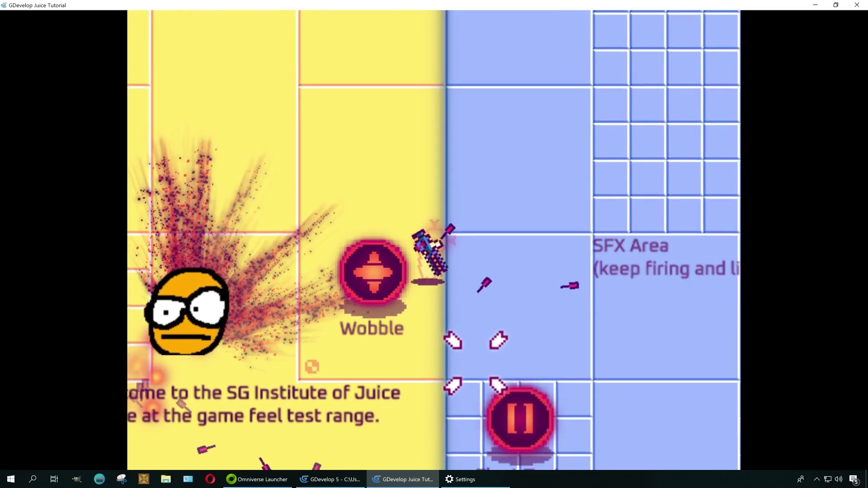
right_click(450, 348)
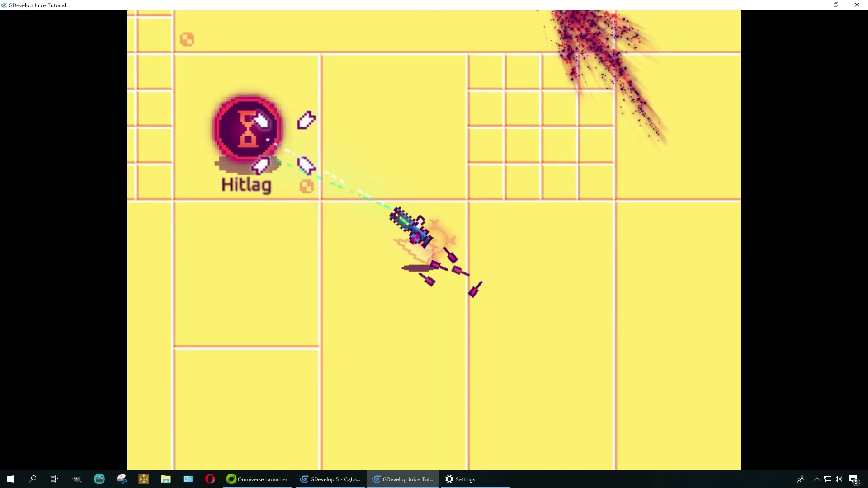
Fire at the Everything target from below and roam the test range past the Hitflash, Hitlag and Float Text targets.
right_drag(434, 134, 385, 128)
click(385, 128)
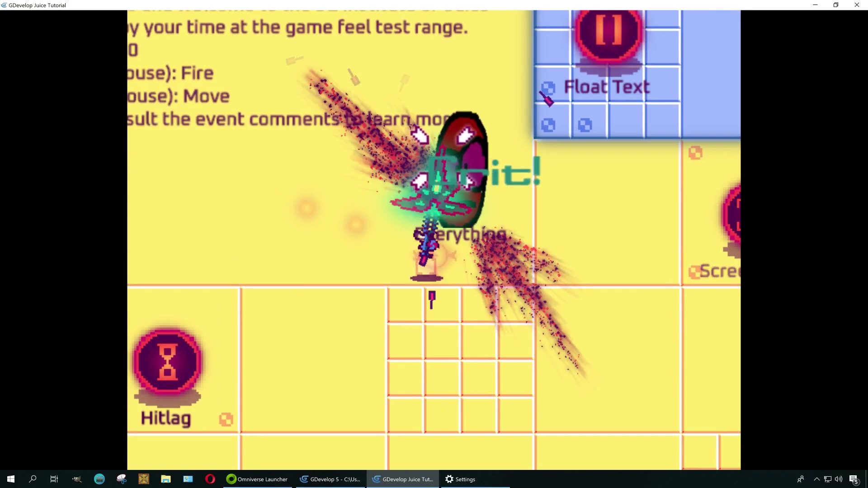
key(space)
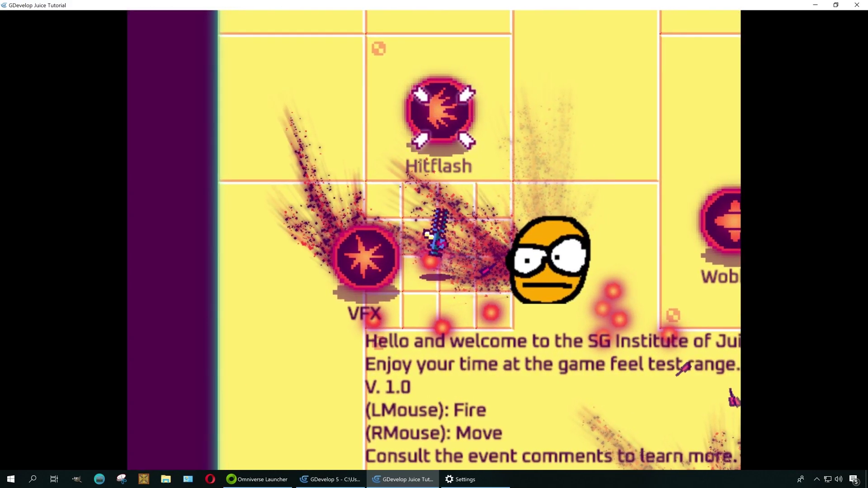
mouse_move(448, 282)
right_down()
mouse_move(453, 291)
mouse_move(385, 237)
right_up()
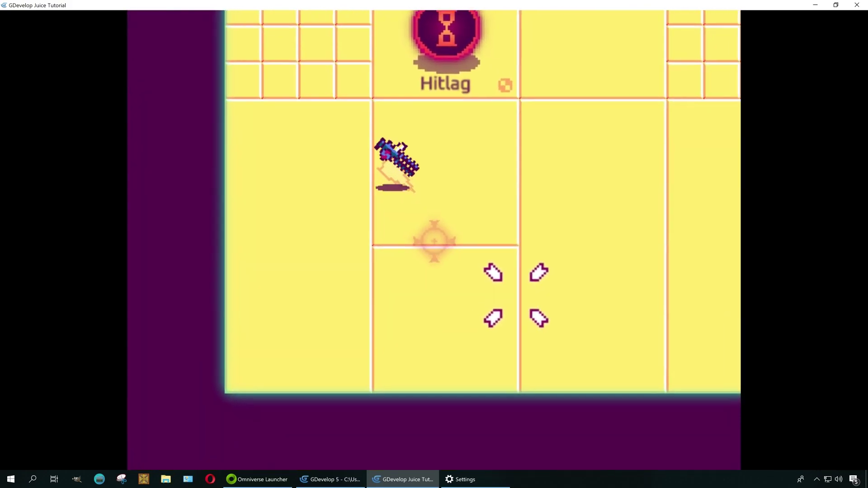
key(d)
key(w)
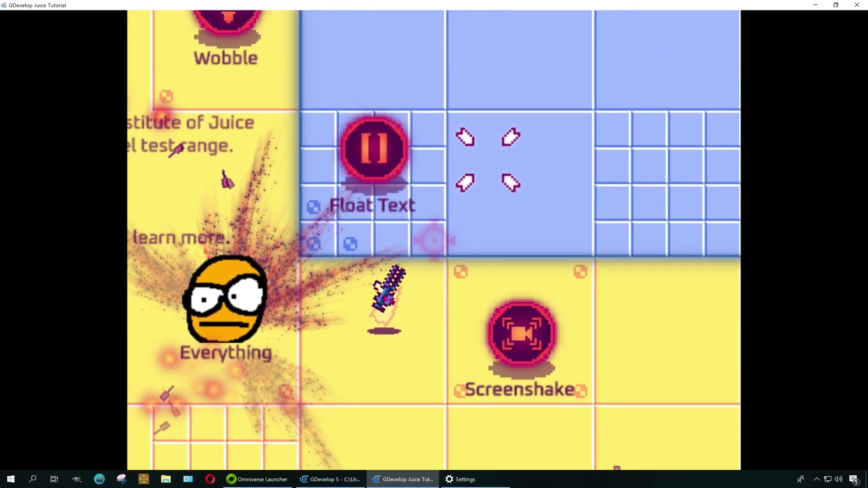